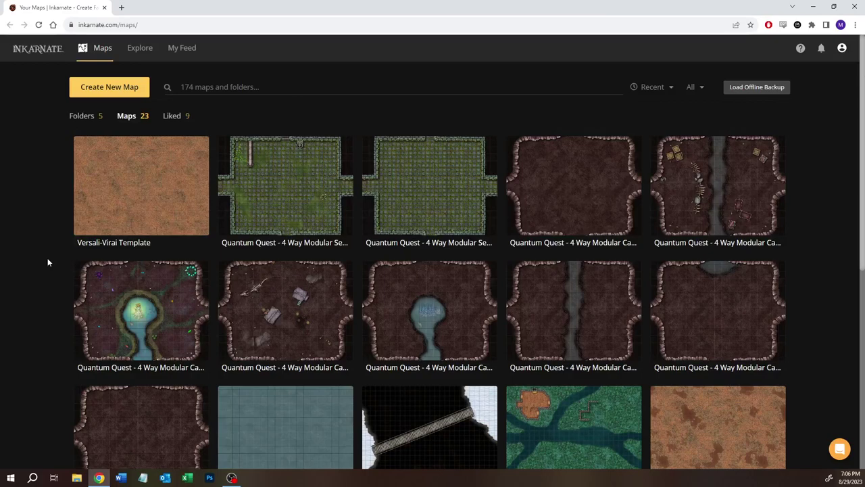
Open the Versali-Virai Template map for editing and show it in full.
left_click(140, 193)
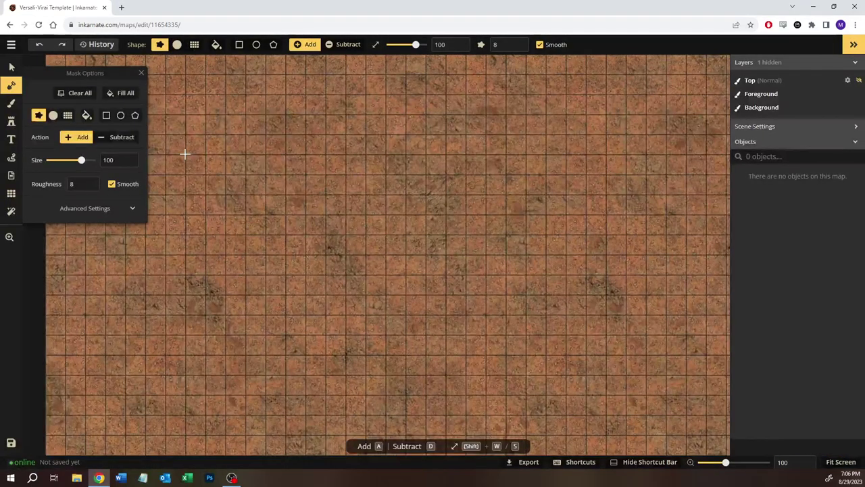
scroll(219, 245, "down", 2)
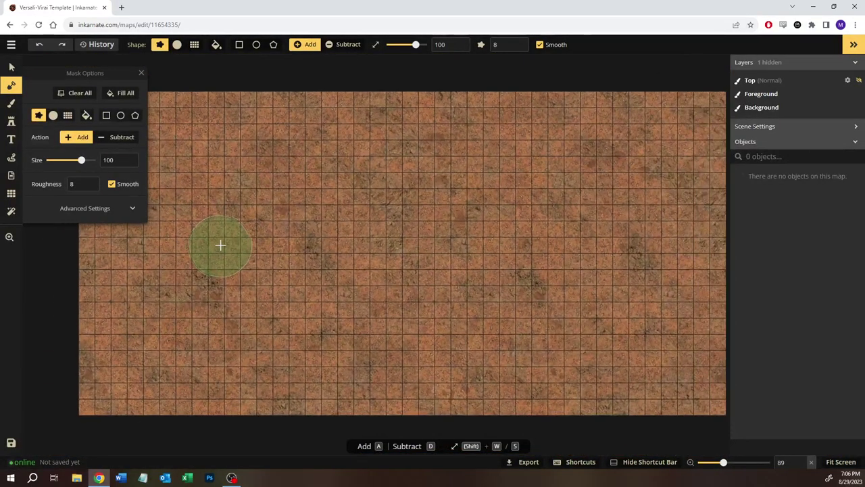
scroll(220, 244, "down", 2)
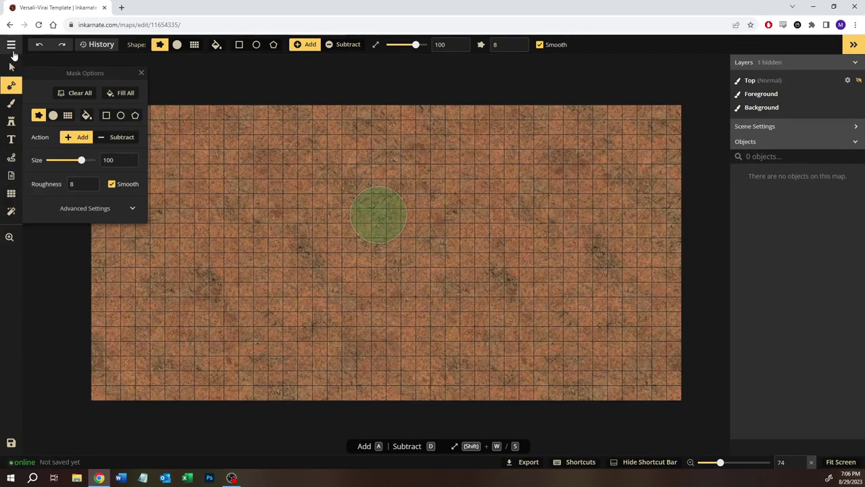
Examine the image export resolution available for the Versali-Virai Template map without exporting it.
left_click(13, 49)
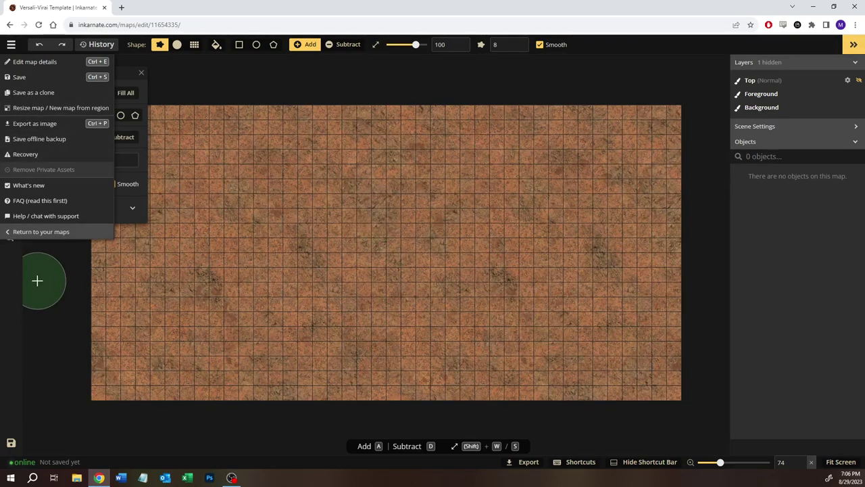
left_click(37, 280)
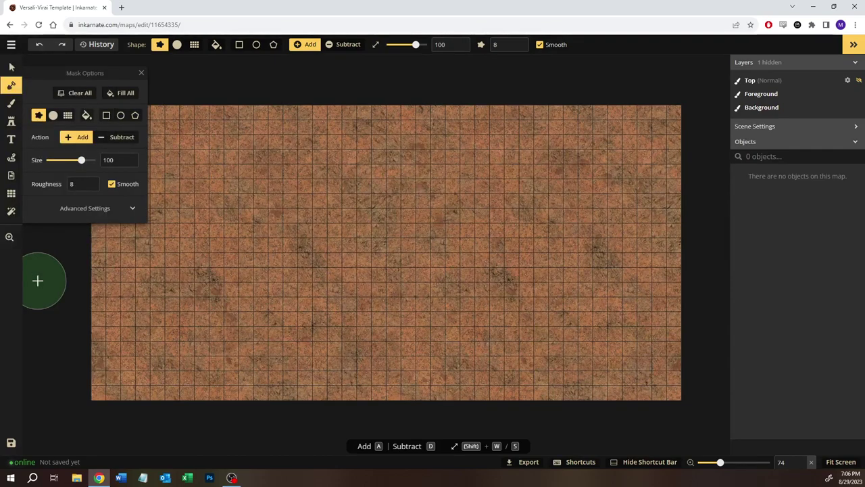
left_click(379, 215)
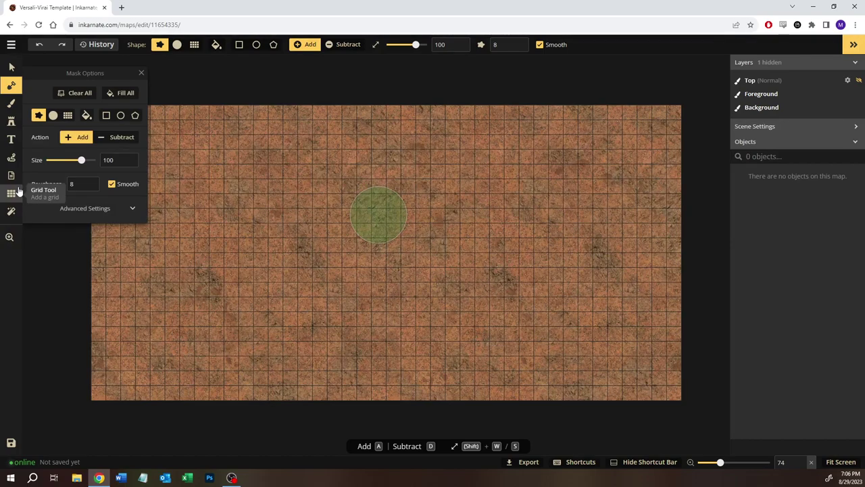
left_click(11, 45)
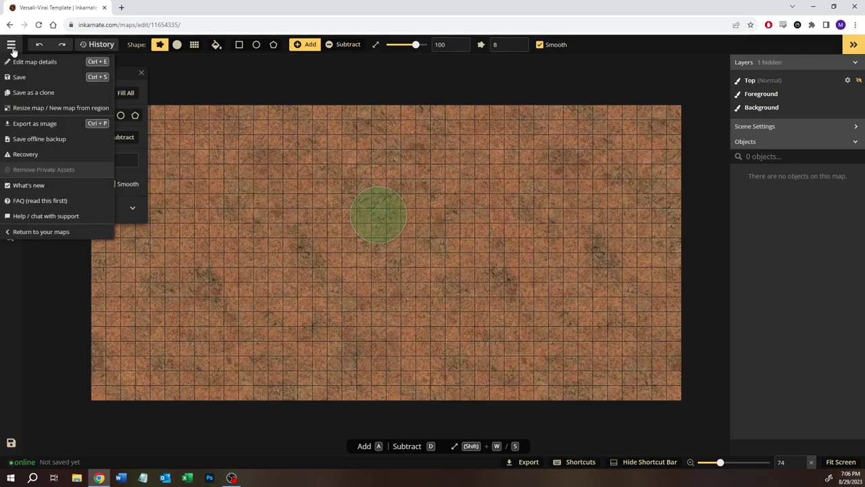
left_click(27, 124)
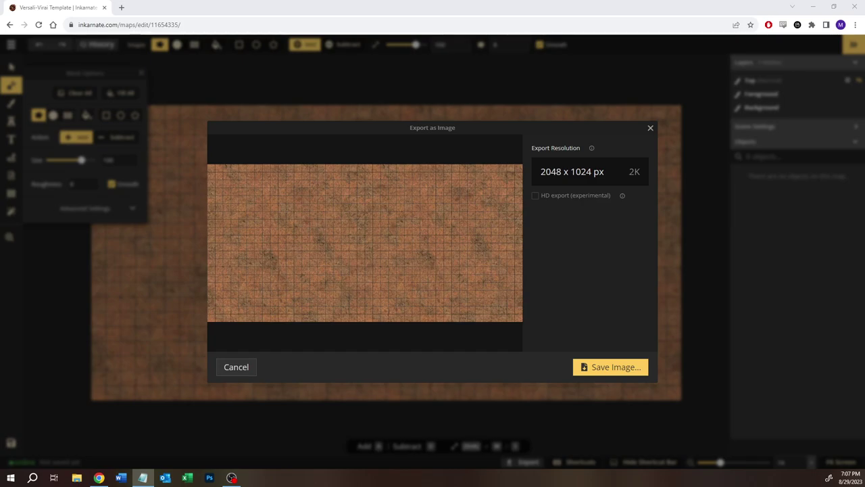
left_click(651, 128)
Leave this map and open the Quantum Quest Template - Stone cavern map from the map library instead.
left_click(11, 45)
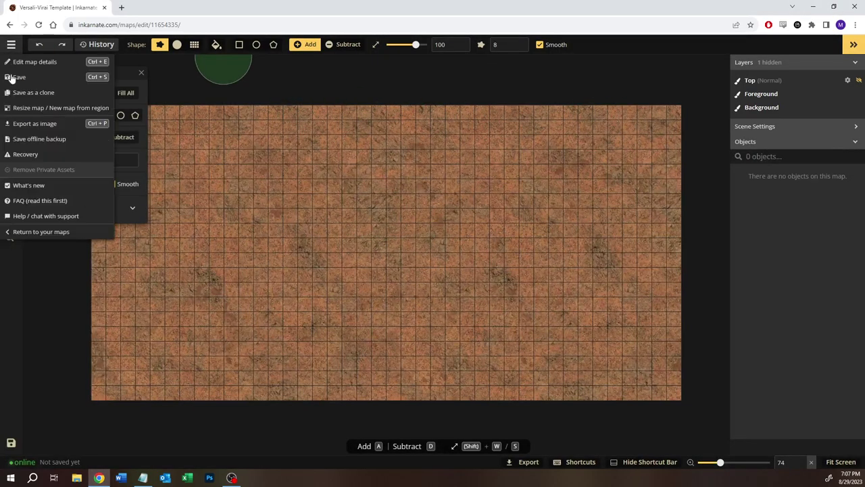
left_click(19, 233)
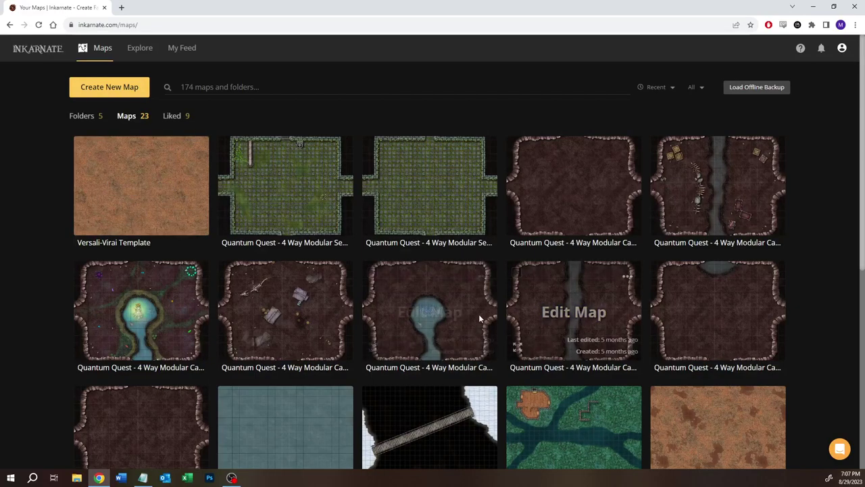
scroll(162, 341, "down", 1)
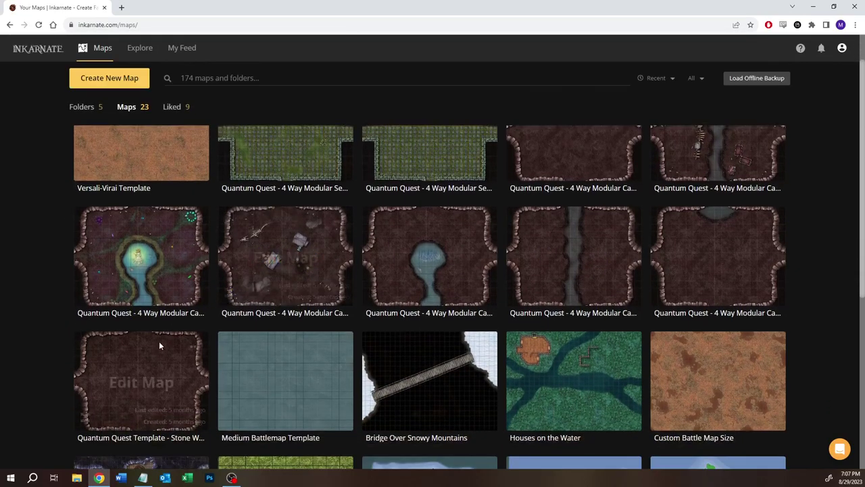
left_click(146, 379)
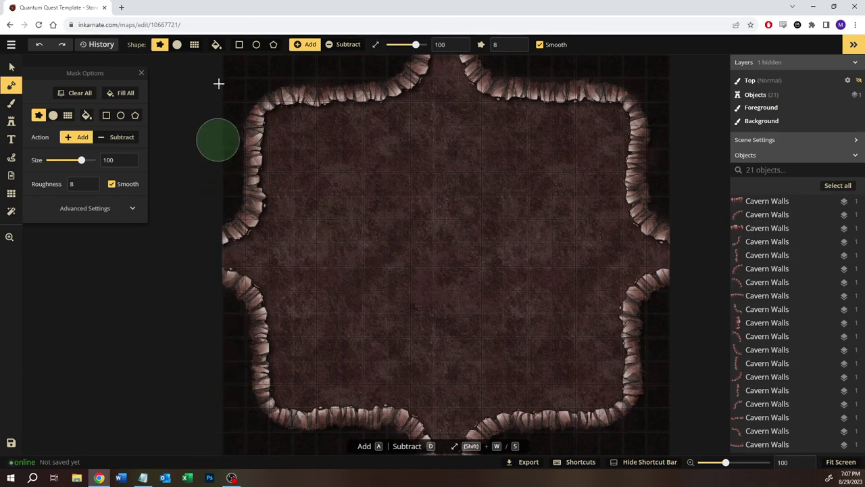
Start a new map from region and draw a selection about 722 by 702 inside the cavern floor.
left_click(11, 66)
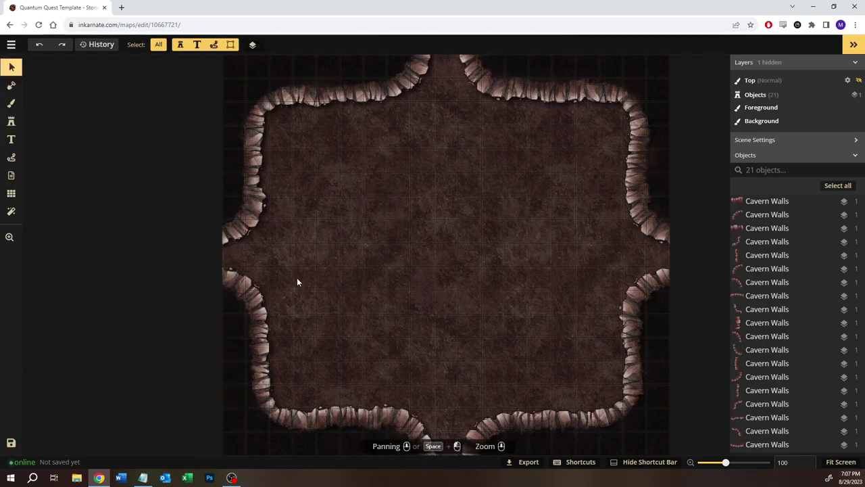
scroll(297, 277, "down", 1)
scroll(295, 270, "down", 5)
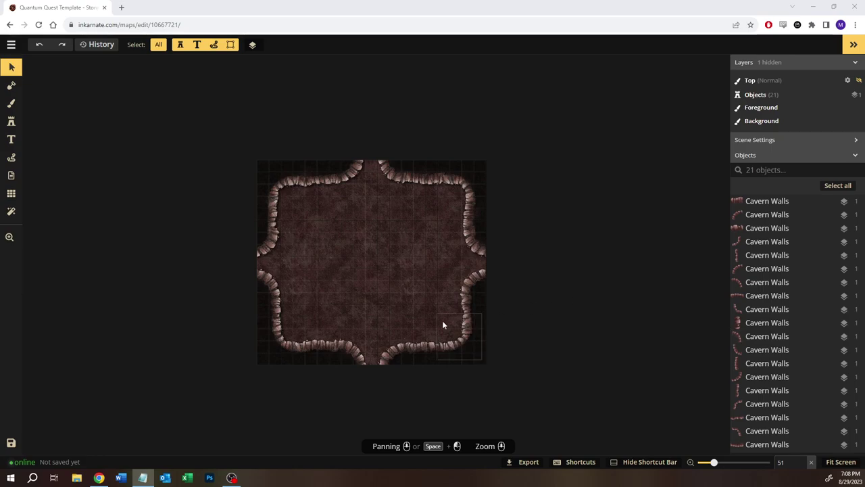
left_click(540, 276)
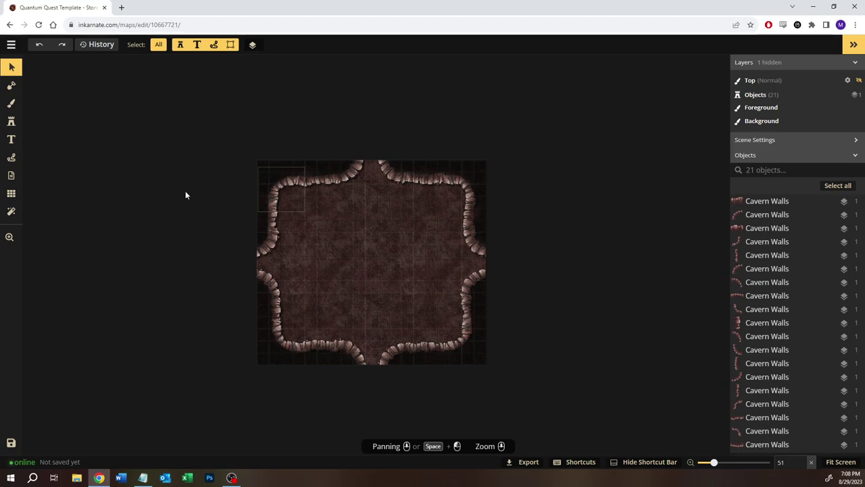
left_click(11, 44)
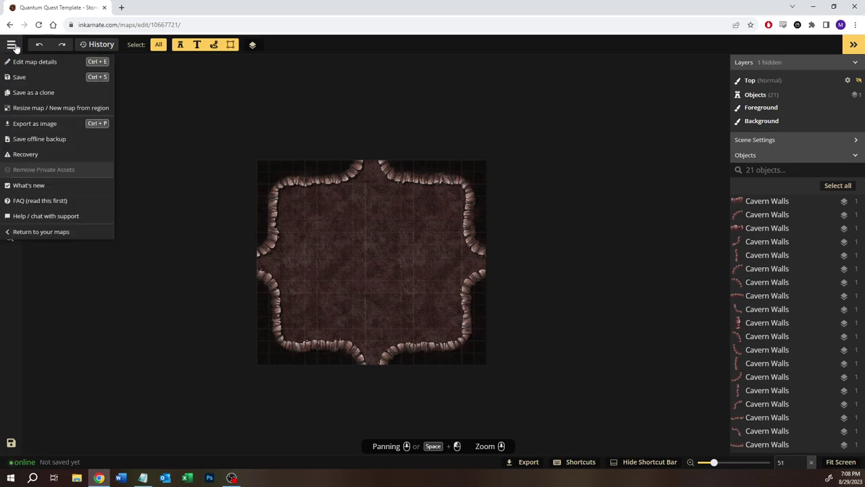
left_click(40, 110)
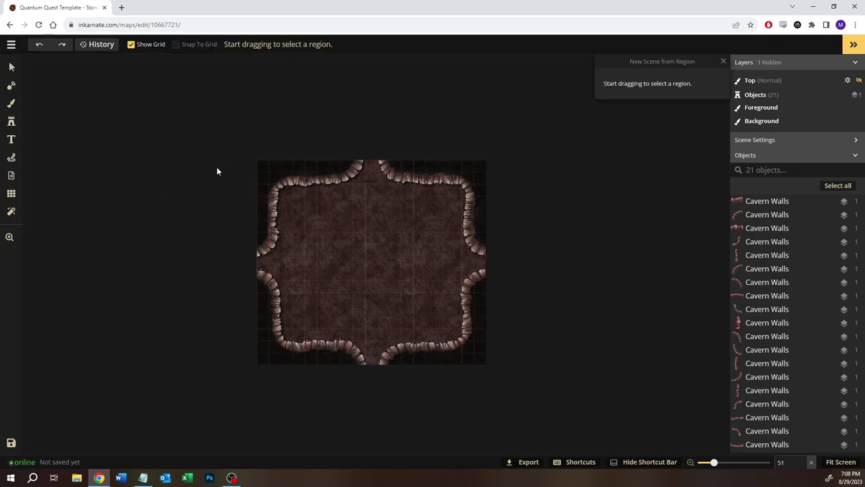
left_click_drag(301, 217, 381, 294)
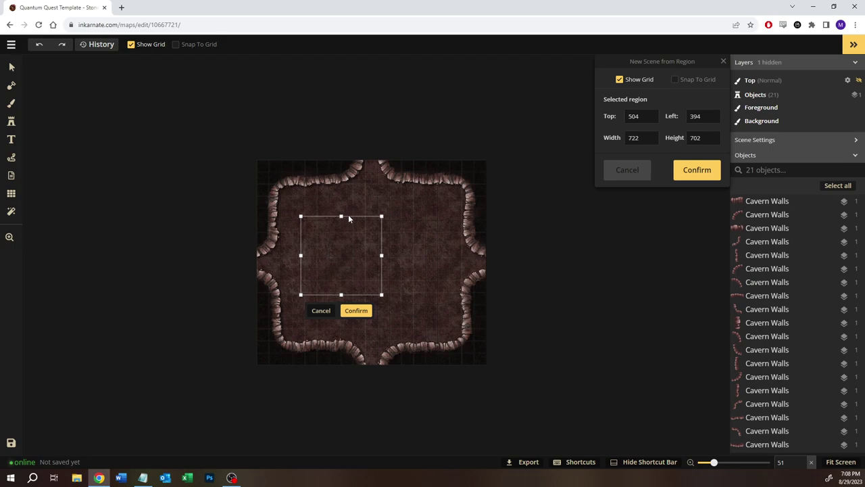
left_click_drag(338, 242, 337, 241)
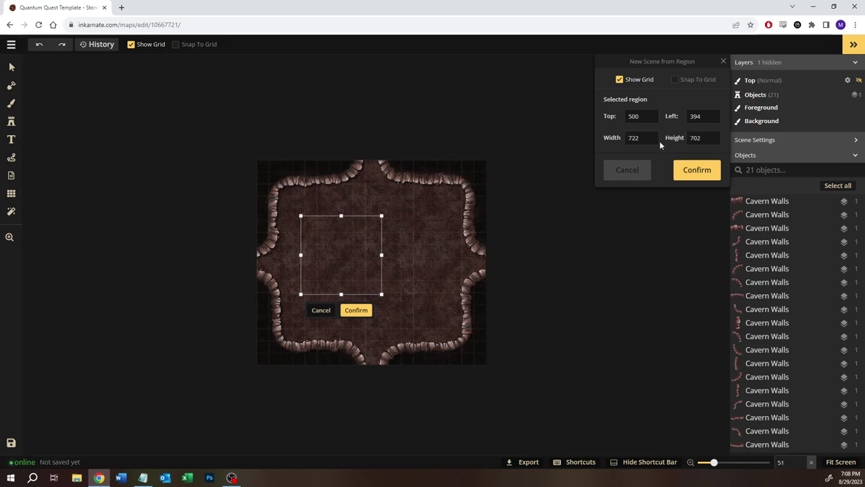
Set the selected region to 2048 wide by 1024 high and move it over the cavern's upper half.
double_click(636, 137)
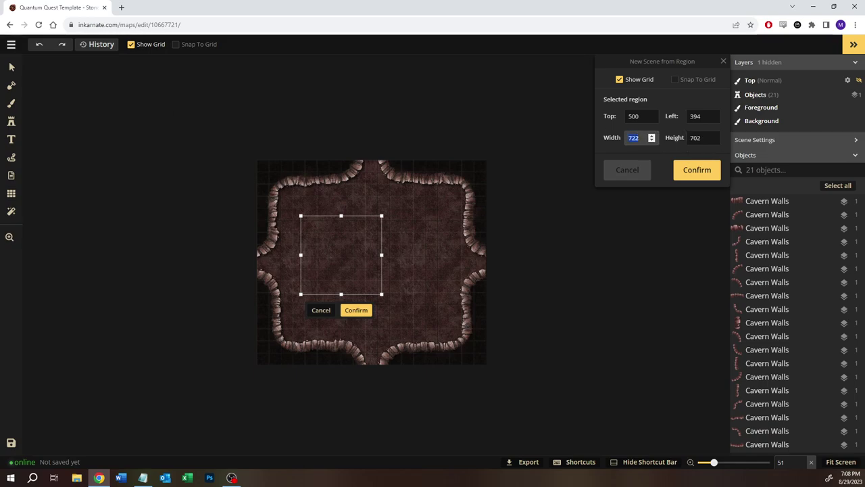
type("2048")
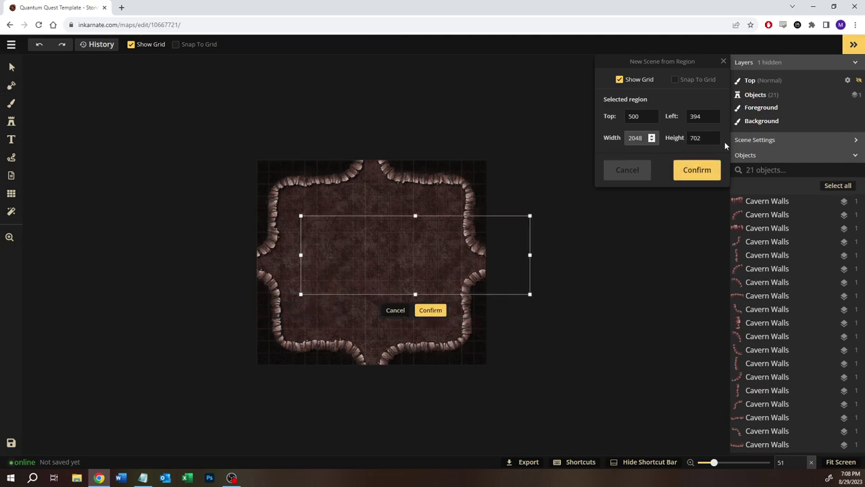
double_click(699, 138)
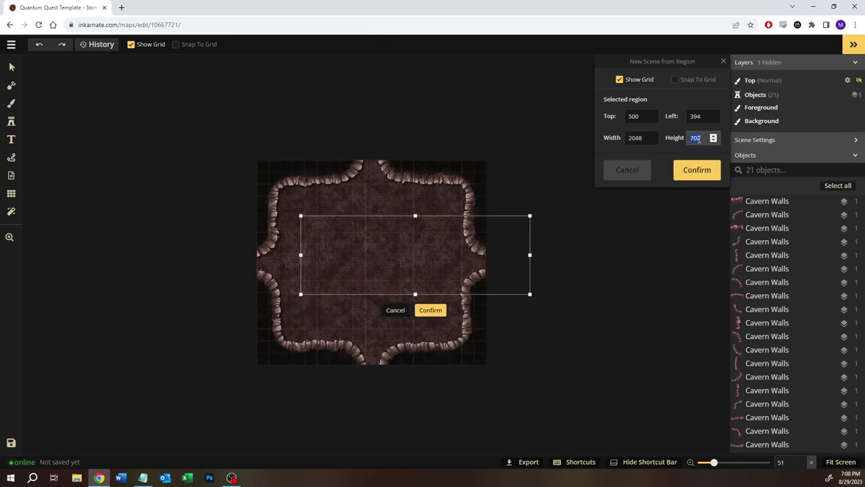
type("1024")
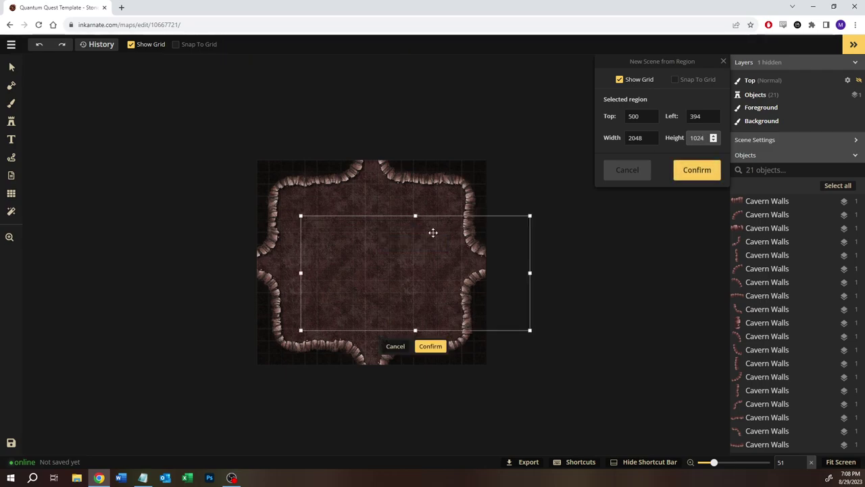
left_click_drag(417, 292, 373, 235)
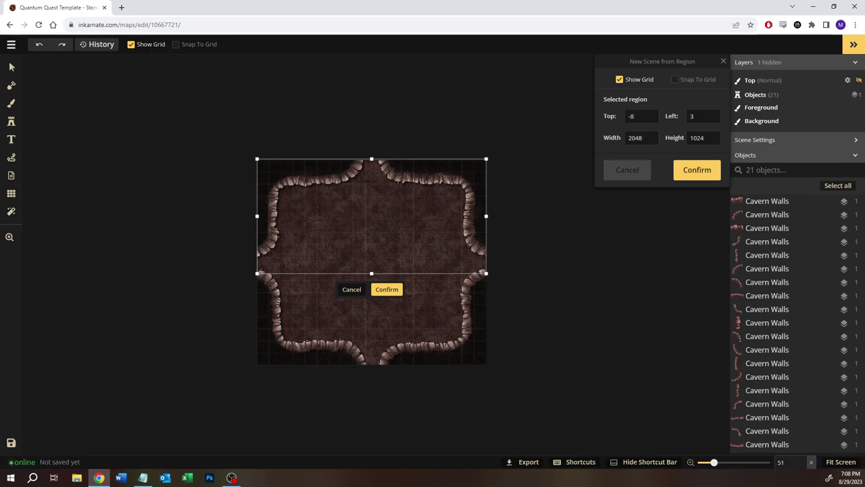
Set the selected region's height to 2048 and its width to 4096.
left_click(651, 139)
left_click(651, 140)
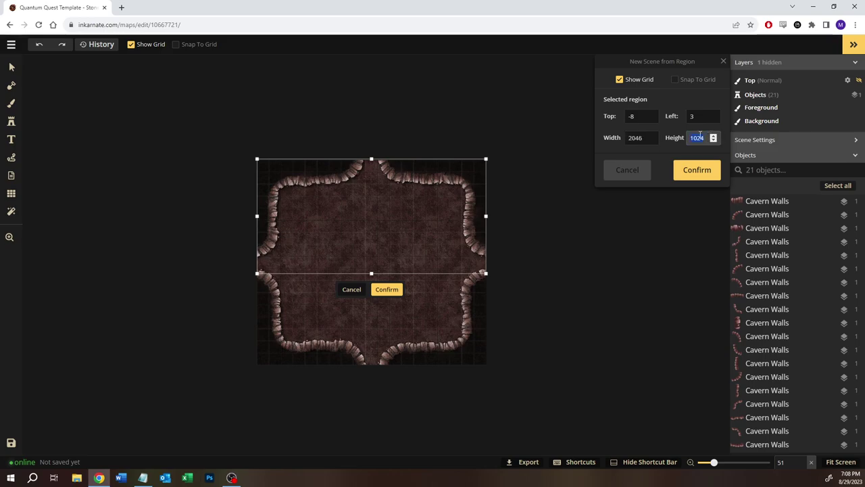
type("2048")
left_click(631, 139)
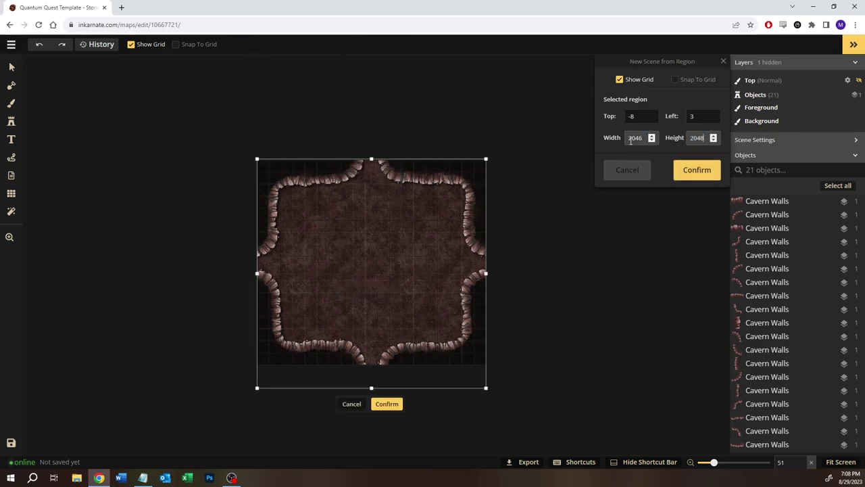
type("4096")
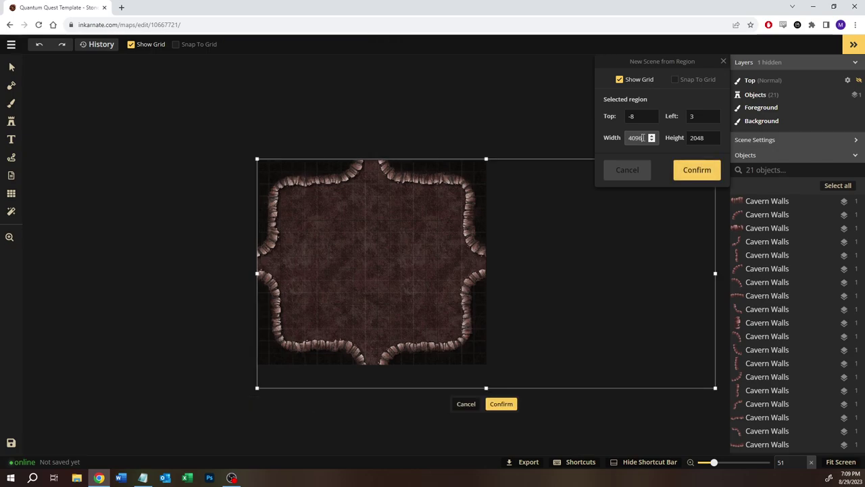
Move the region so that it surrounds the whole cavern map, and enable snapping to the grid.
left_click_drag(525, 279, 435, 284)
left_click_drag(436, 283, 438, 240)
left_click(680, 80)
left_click_drag(438, 241, 439, 246)
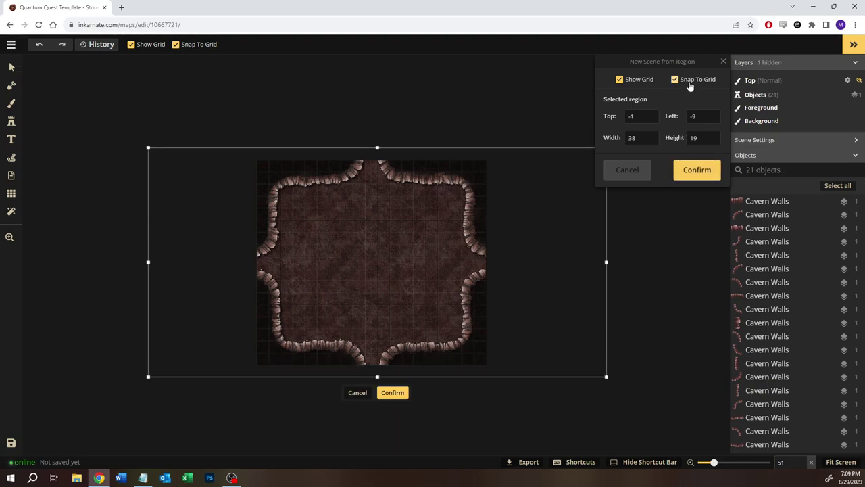
Disable grid snapping and shift the region slightly to a left offset of about -1009.
left_click(689, 81)
left_click_drag(431, 226, 428, 226)
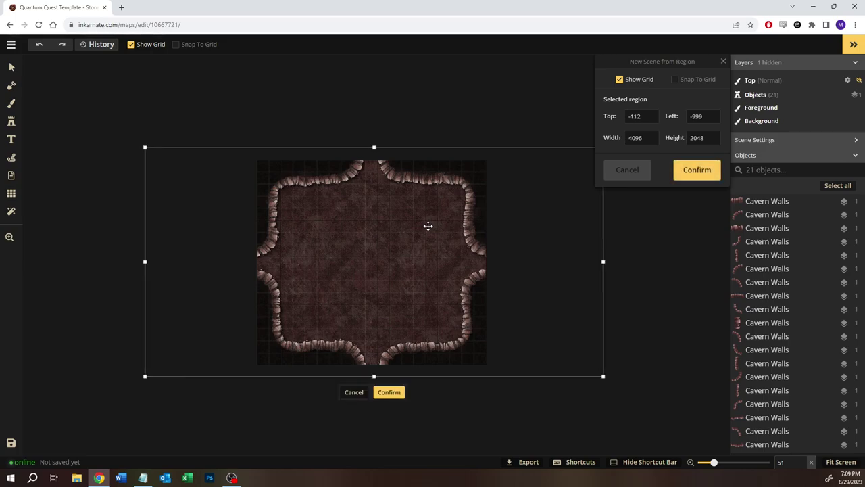
left_click_drag(428, 226, 428, 226)
left_click_drag(427, 226, 428, 225)
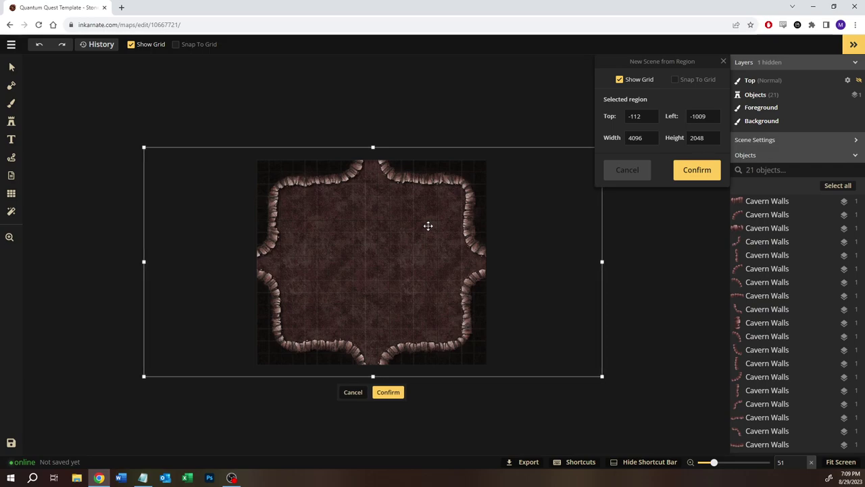
Nudge the region sideways to a left offset of -1024 so the cavern is centred horizontally.
key("Left")
key("Left")
key("Left")
key("Left")
key("Left")
key("Left")
key("Left")
key("Left")
key("Left")
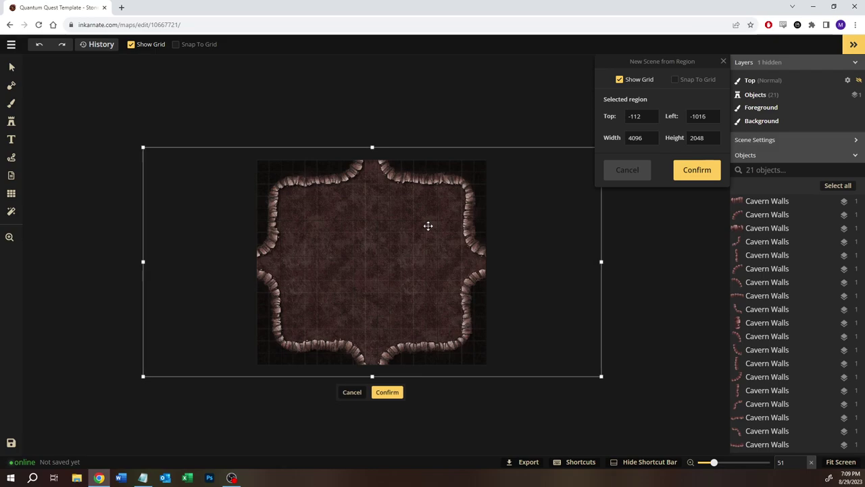
key("Left")
key("Left")
key("Left")
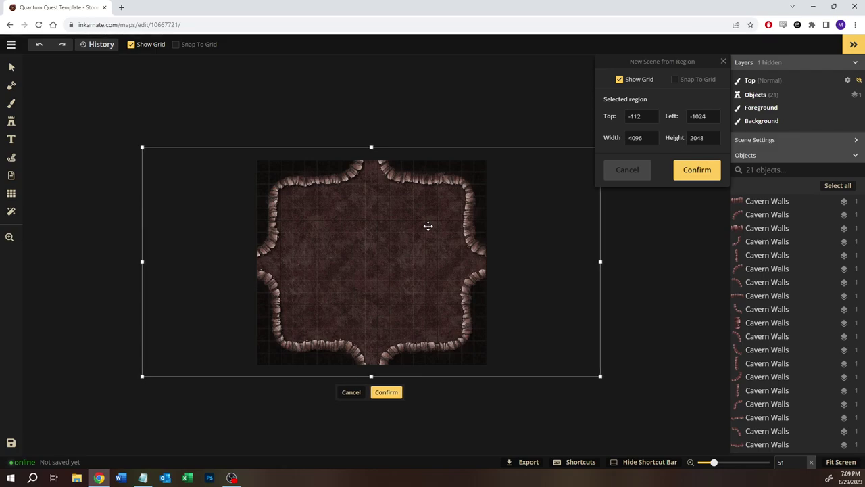
Nudge the region upward to a top offset of -210, bringing its lower edge to the cavern map's lower edge.
key("Up")
key("Up")
key("Up")
key("Up")
key("Up")
key("Up")
key("Up")
key("Up")
key("Up")
key("Up")
key("Up")
key("Up")
key("Up")
key("Up")
key("Up")
key("Up")
key("Up")
key("Up")
key("Up")
key("Up")
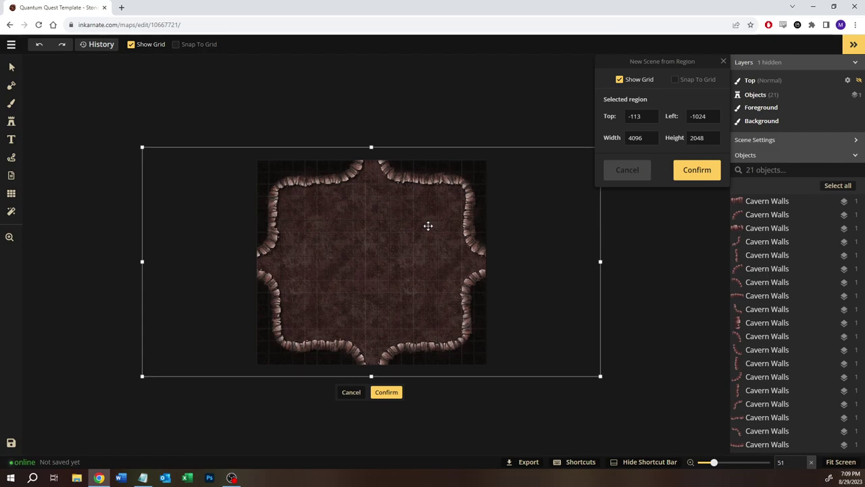
key("Up")
key("Up")
key("Up")
key("Up")
key("Up")
key("Up")
key("Up")
key("Up")
key("Up")
key("Up")
key("Up")
key("Up")
key("Up")
key("Up")
key("Up")
key("Up")
key("Up")
key("Up")
key("Up")
key("Up")
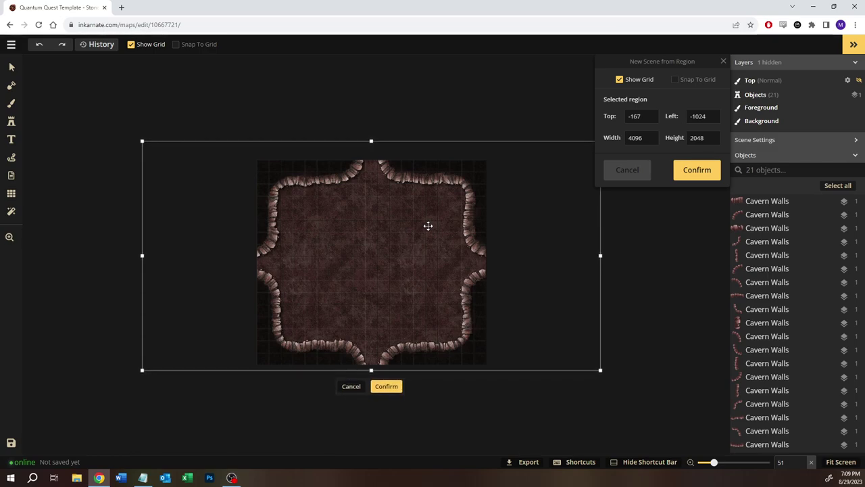
key("Up")
key("Up")
key("Up")
key("Up")
key("Up")
key("Up")
key("Up")
key("Up")
key("Up")
key("Up")
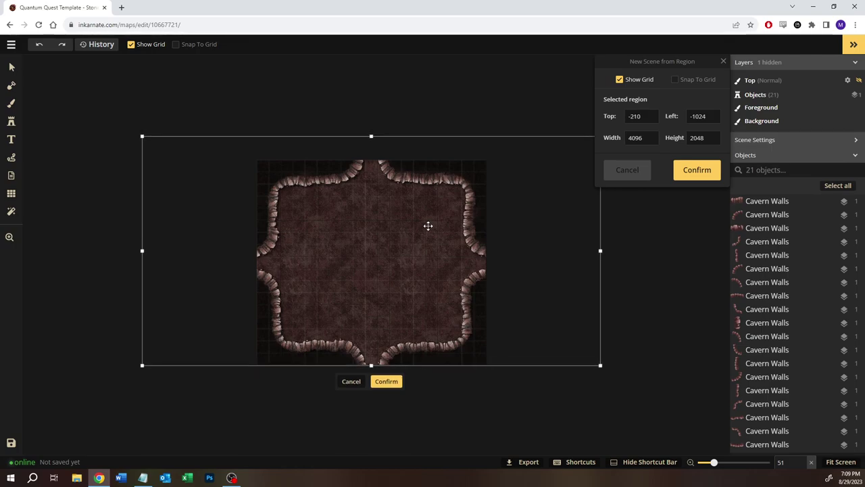
Snap the region to the grid, disable snapping again, and reset its width to 4096 and its left offset to -1024.
left_click(697, 80)
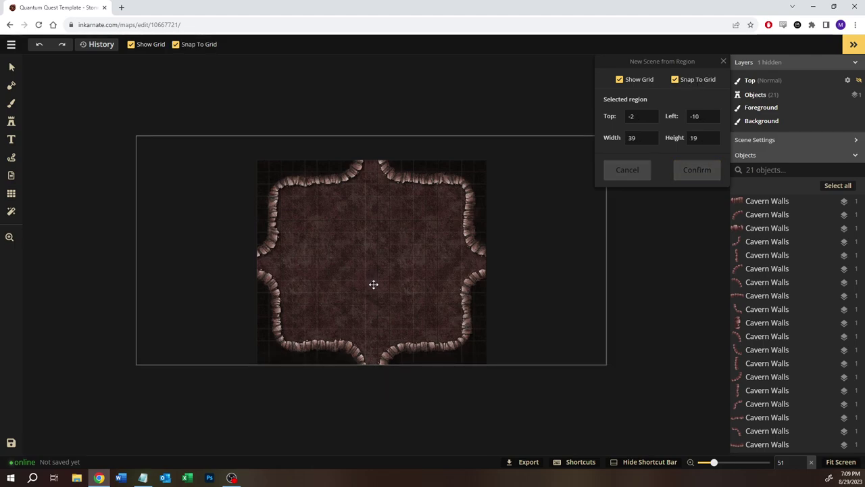
left_click(675, 81)
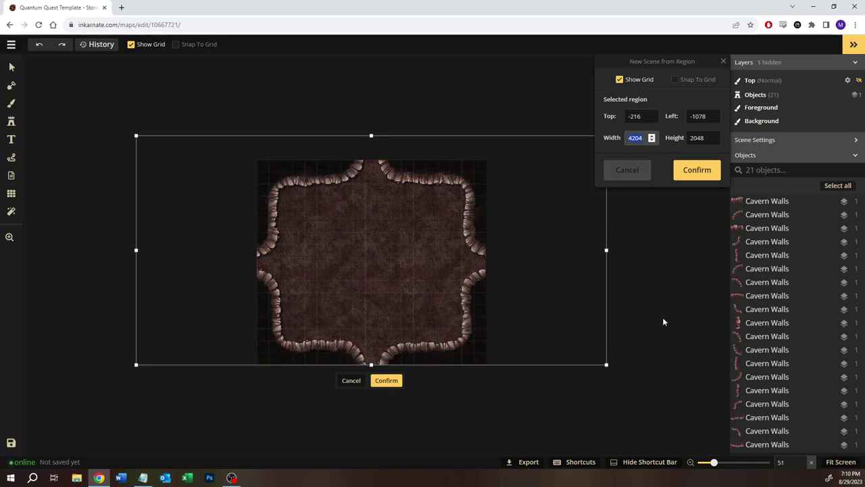
type("4096")
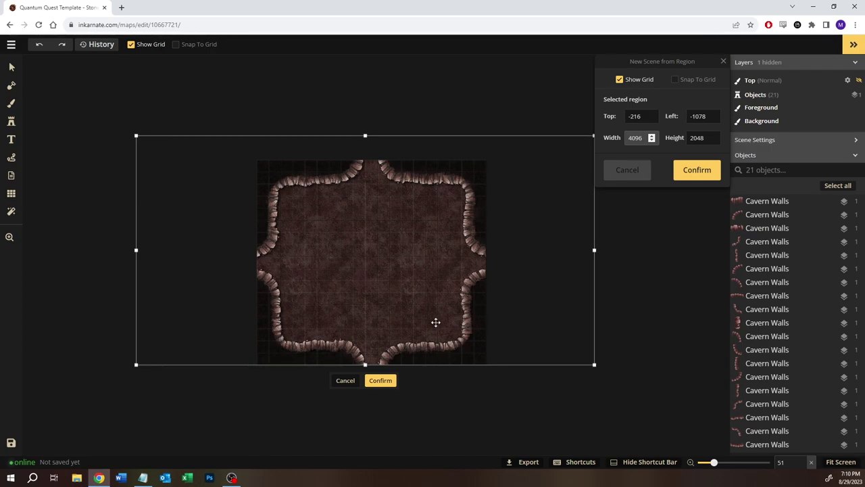
left_click(701, 116)
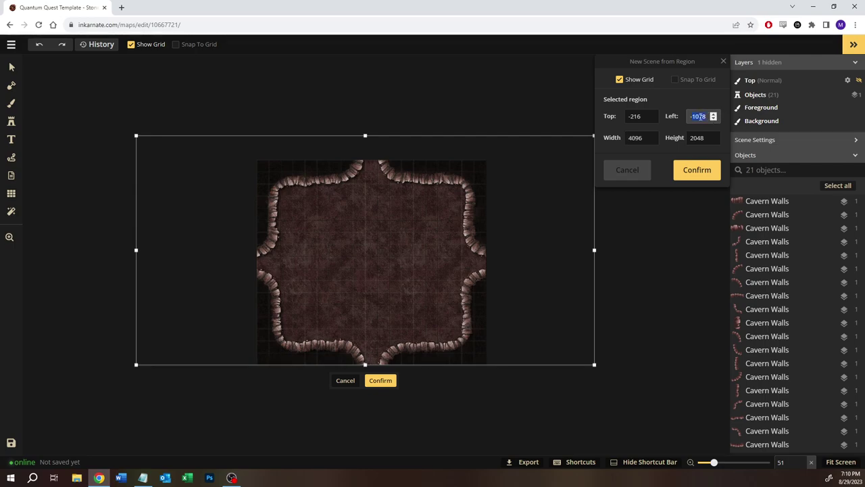
type("-1024")
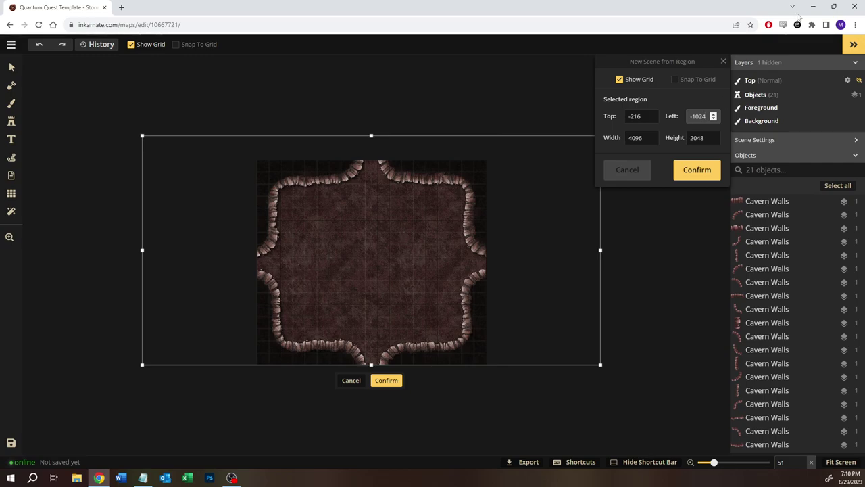
Set the region's top offset to -108 and create the new map from it, removing all objects outside the selected region.
left_click(637, 119)
type("-108")
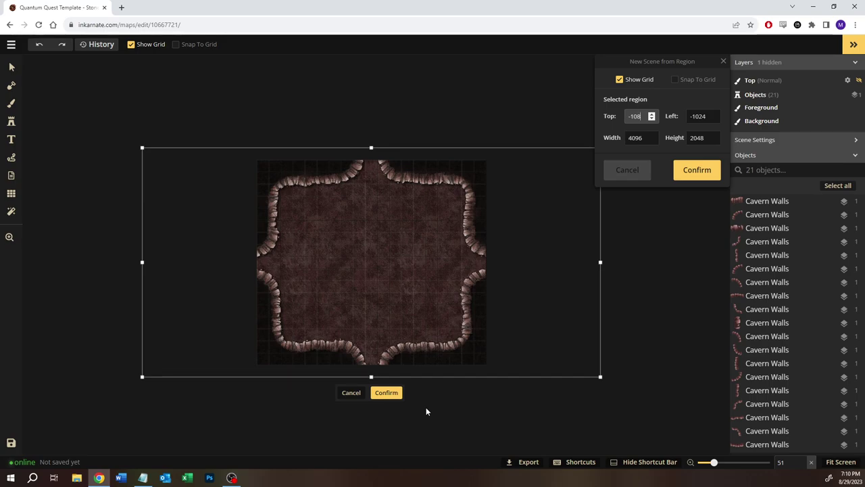
left_click(703, 170)
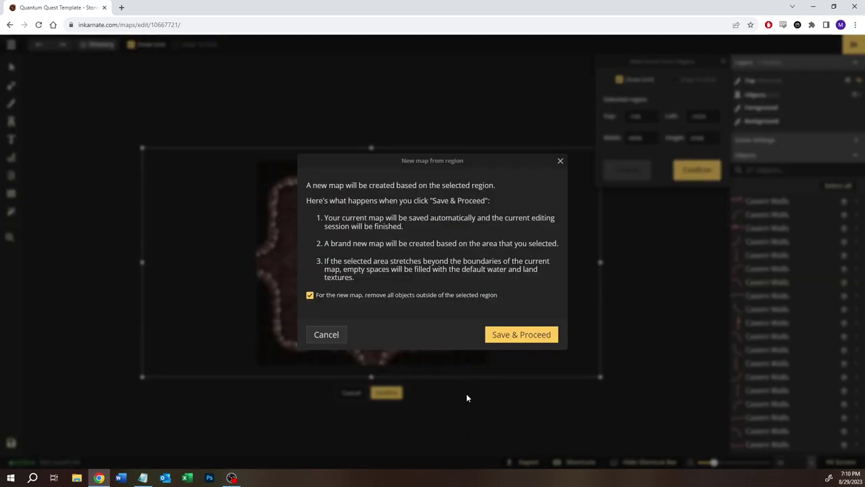
left_click(503, 343)
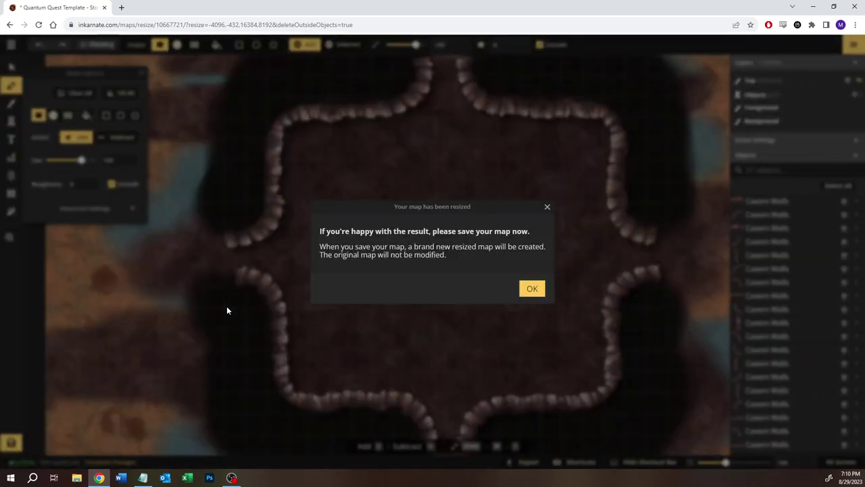
left_click(531, 290)
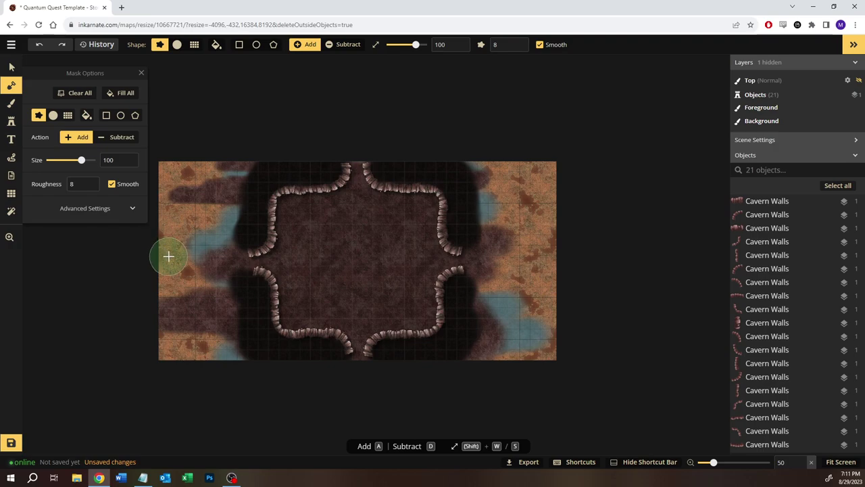
Set the map grid's horizontal offset to 0.
left_click(12, 67)
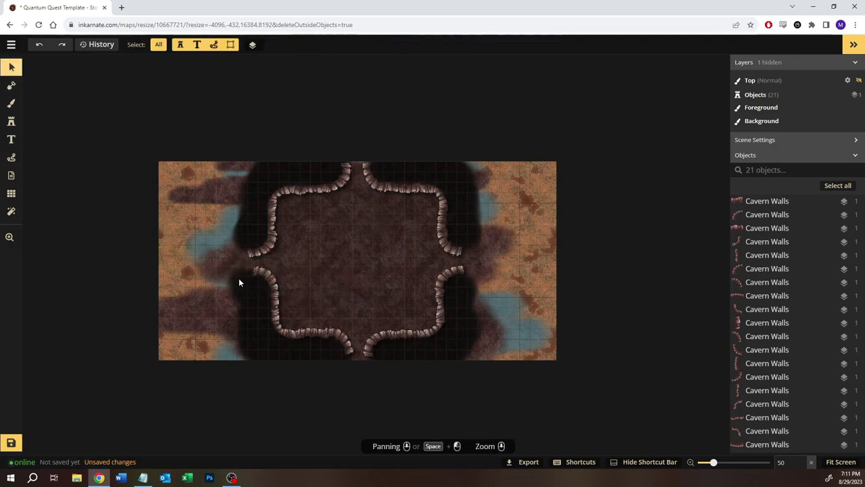
scroll(161, 255, "up", 2)
scroll(162, 259, "up", 10)
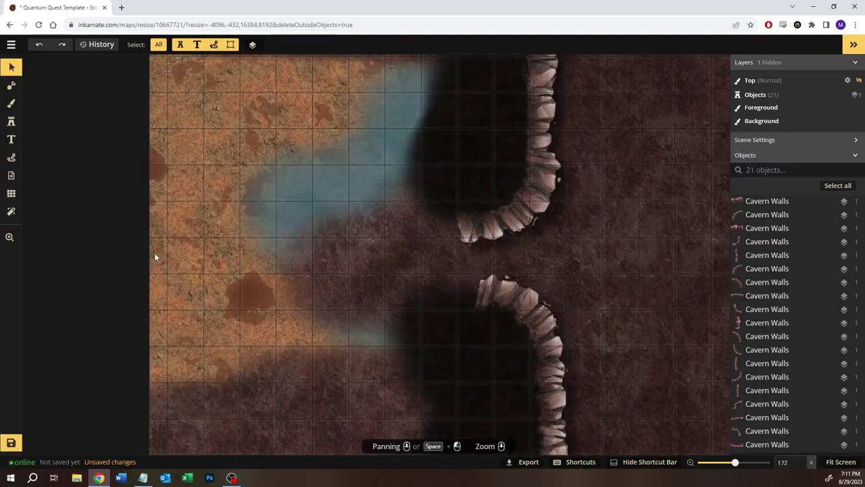
left_click_drag(512, 277, 83, 275)
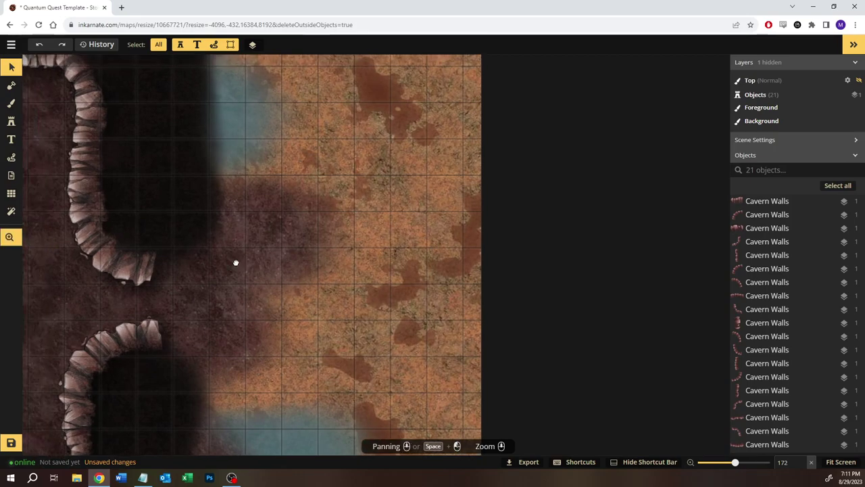
left_click(11, 194)
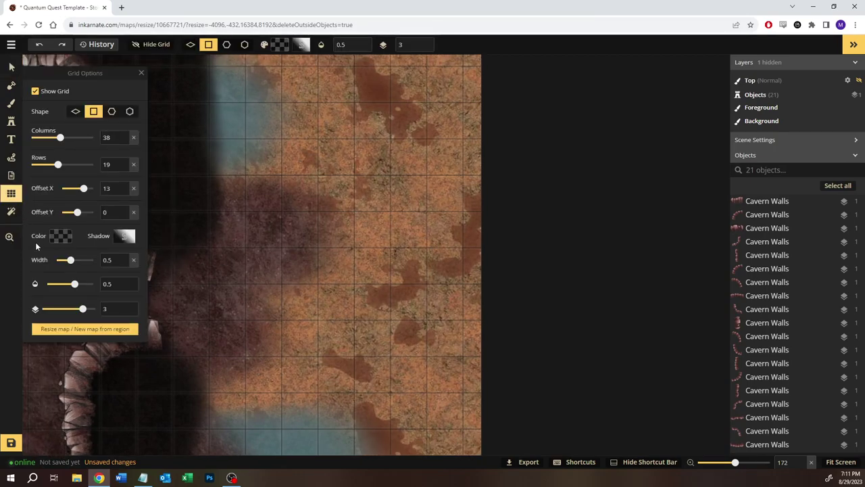
double_click(121, 188)
type("0")
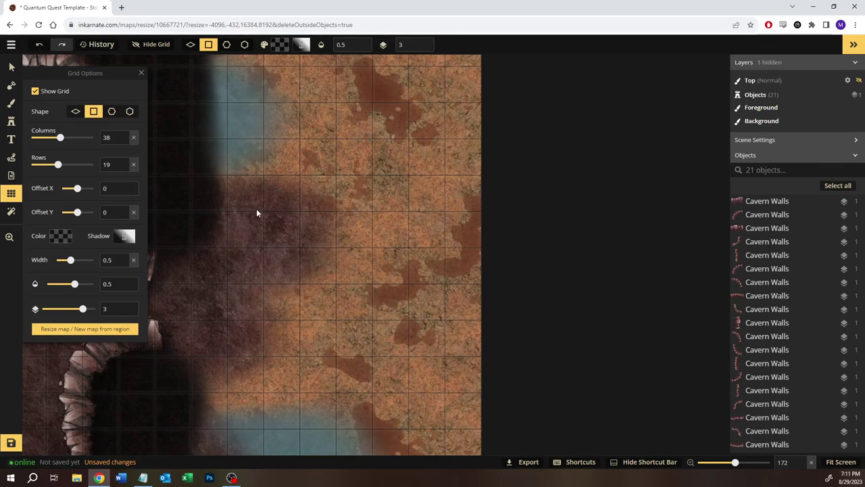
Set the map grid to 40 columns and 20 rows.
scroll(222, 238, "down", 5)
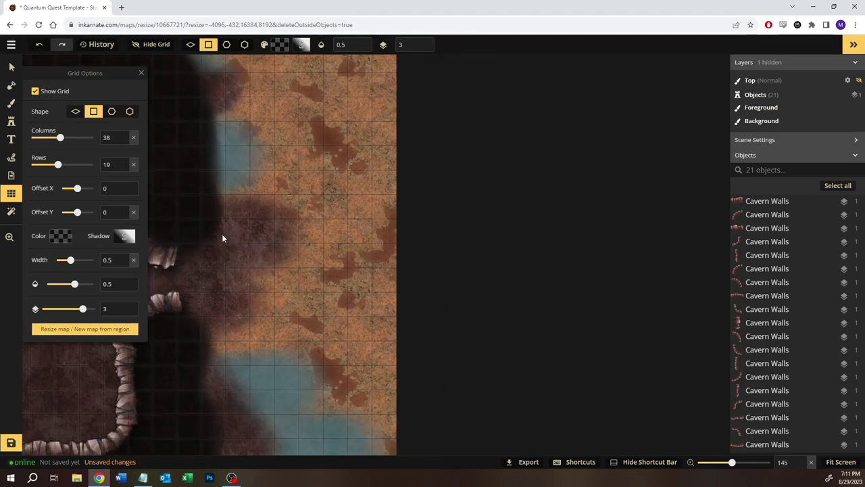
left_click_drag(201, 254, 382, 239)
left_click_drag(214, 290, 464, 286)
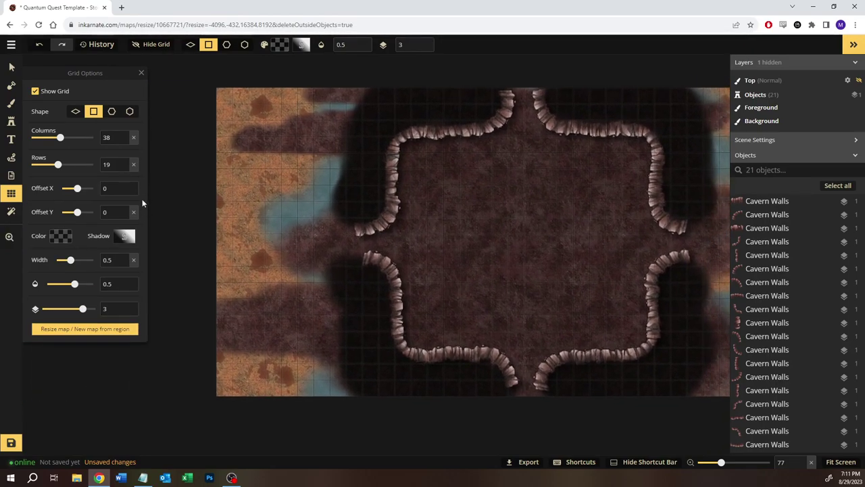
left_click_drag(498, 213, 388, 227)
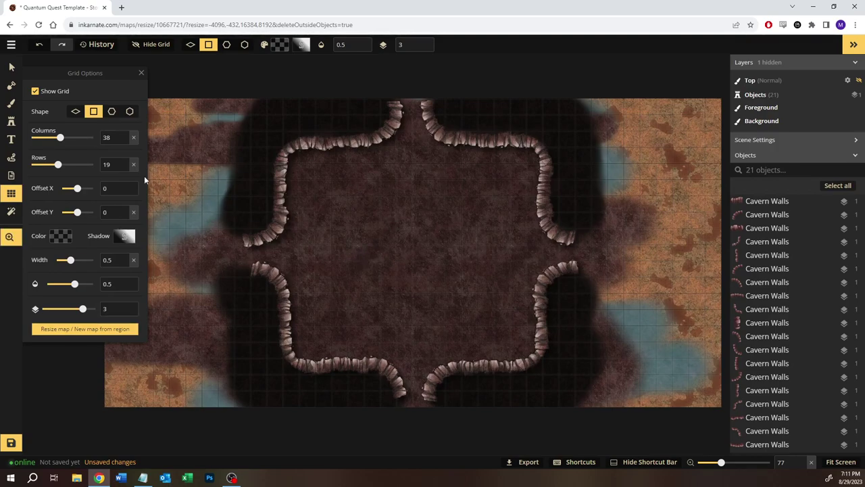
type("40")
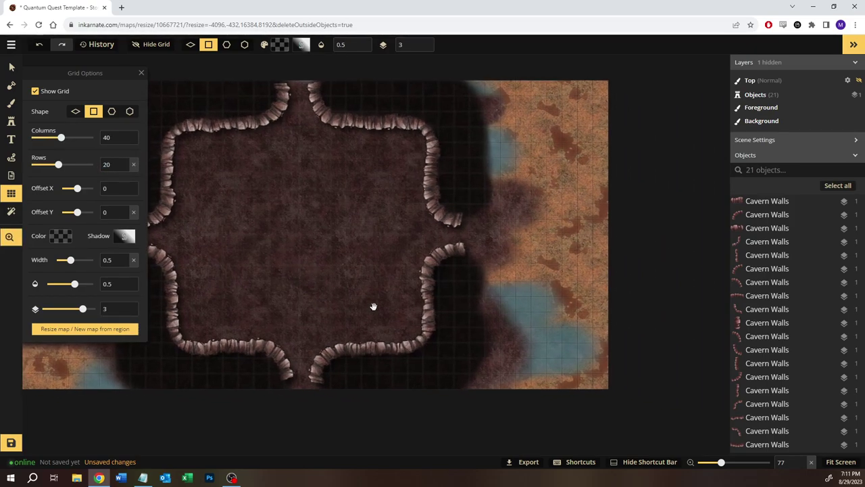
left_click_drag(311, 174, 442, 256)
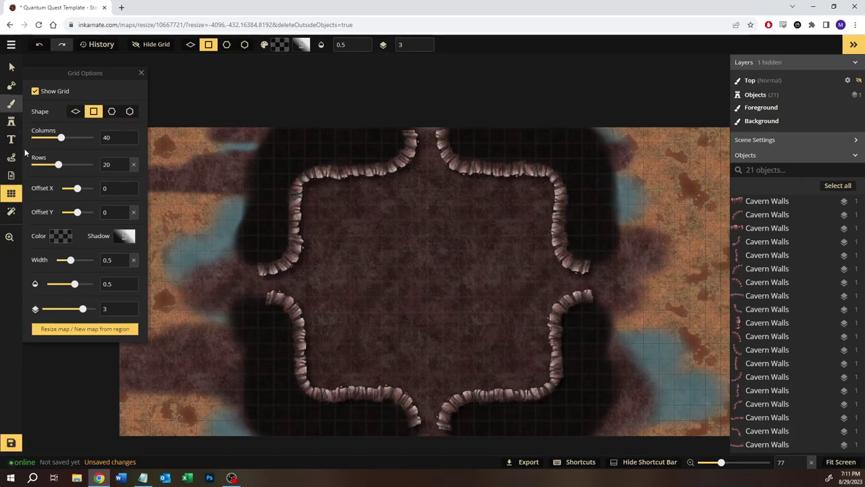
left_click(11, 102)
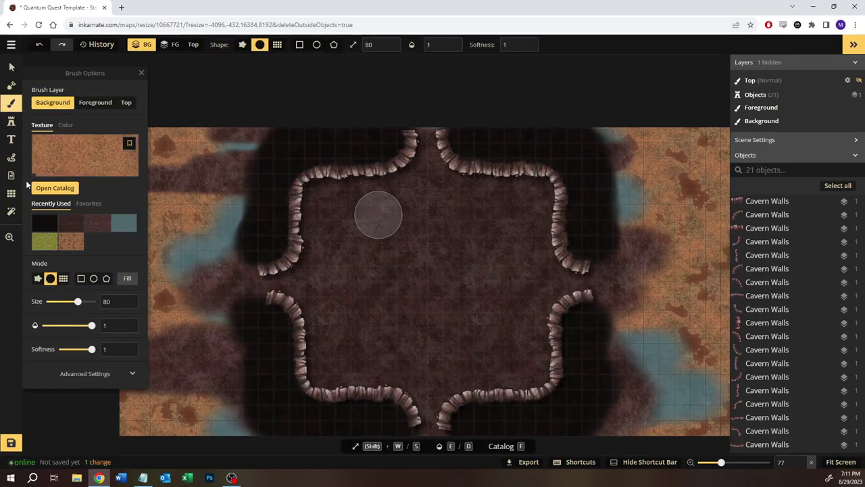
left_click(106, 231)
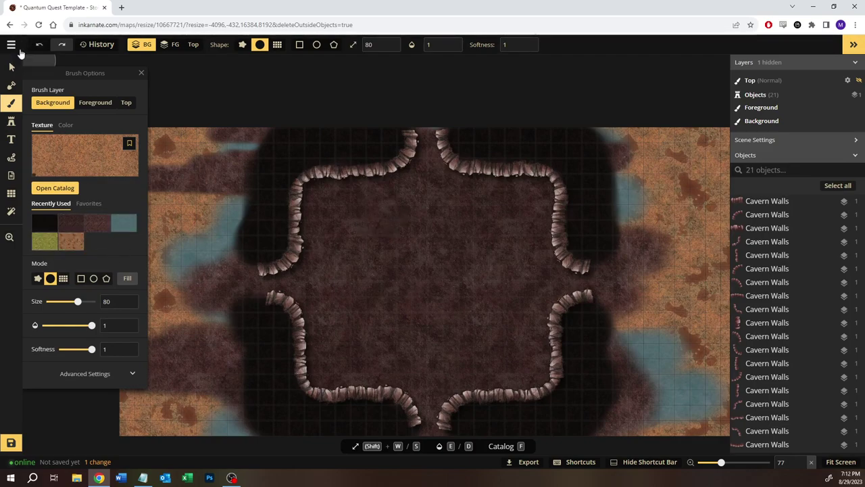
Save the resized map as a new map named Quantum Quest "Jumbo" Template - Stone Walls.
left_click(11, 45)
left_click(41, 92)
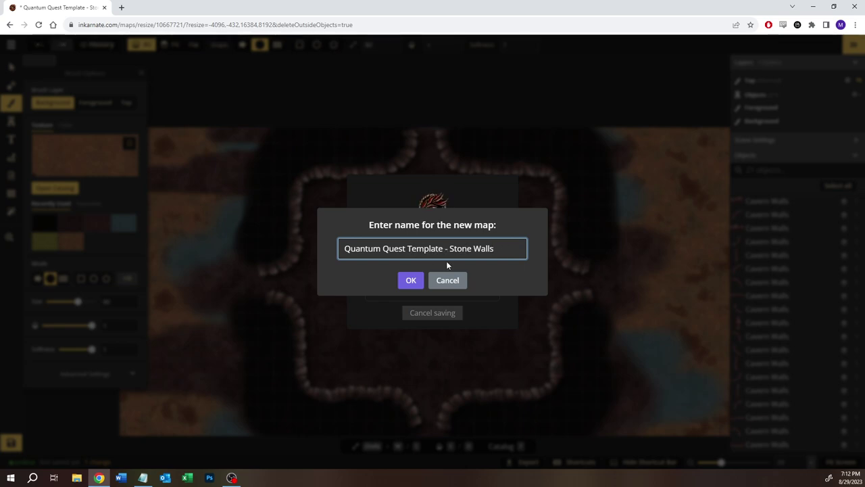
type("\"J")
type("umbo\"")
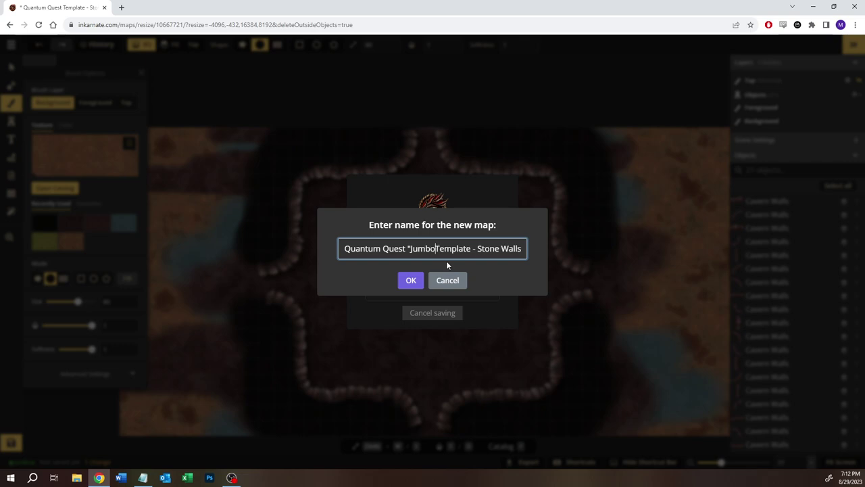
left_click(401, 280)
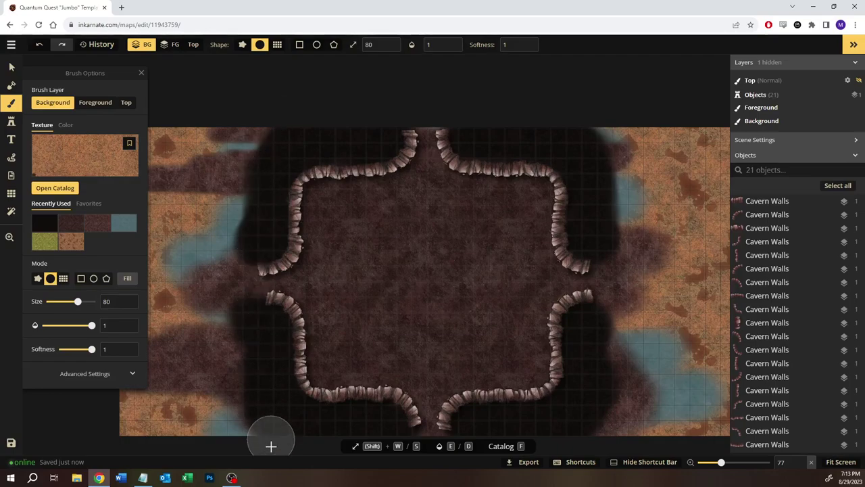
left_click_drag(329, 222, 367, 205)
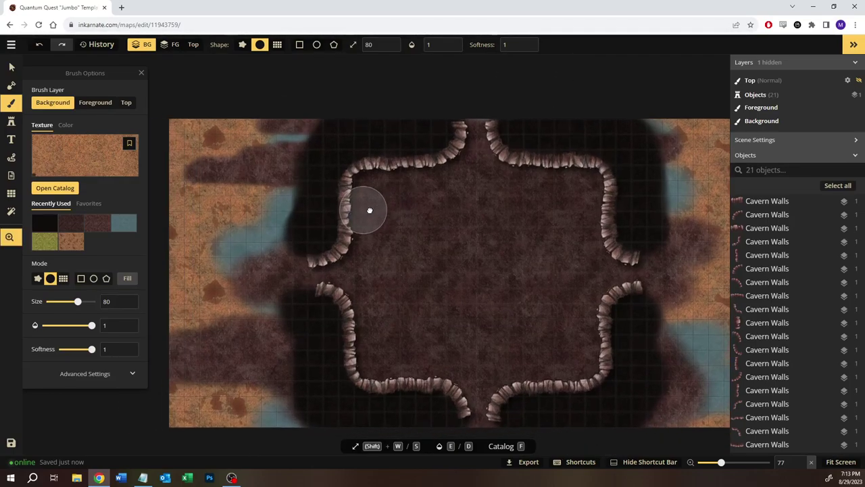
left_click_drag(419, 398, 319, 357)
mouse_move(447, 119)
left_mouse_down()
mouse_move(457, 163)
mouse_move(467, 149)
left_mouse_up()
left_click_drag(373, 191, 410, 202)
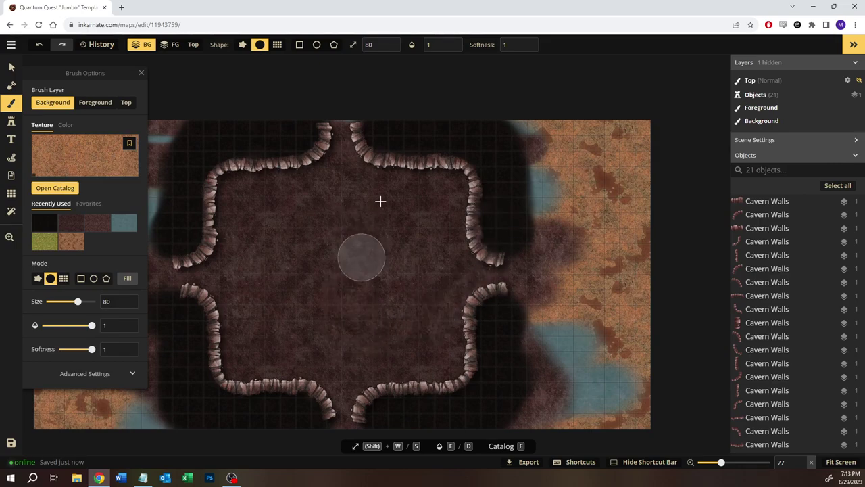
scroll(280, 266, "left", 1)
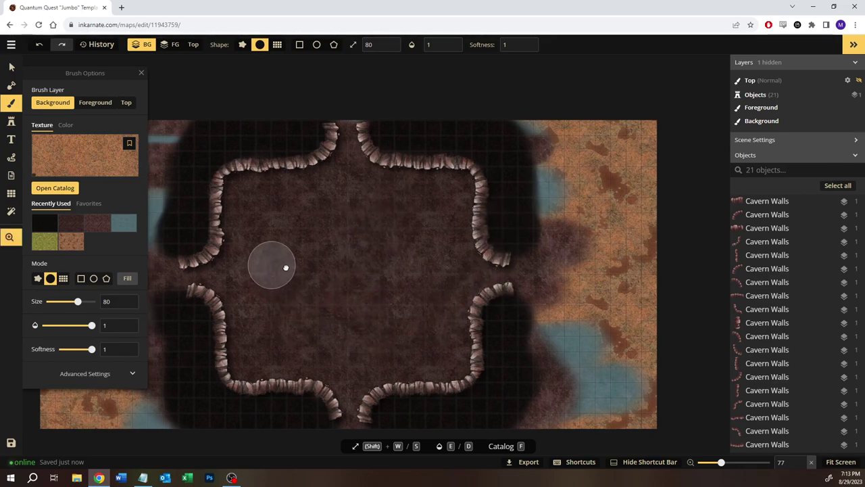
scroll(281, 266, "left", 3)
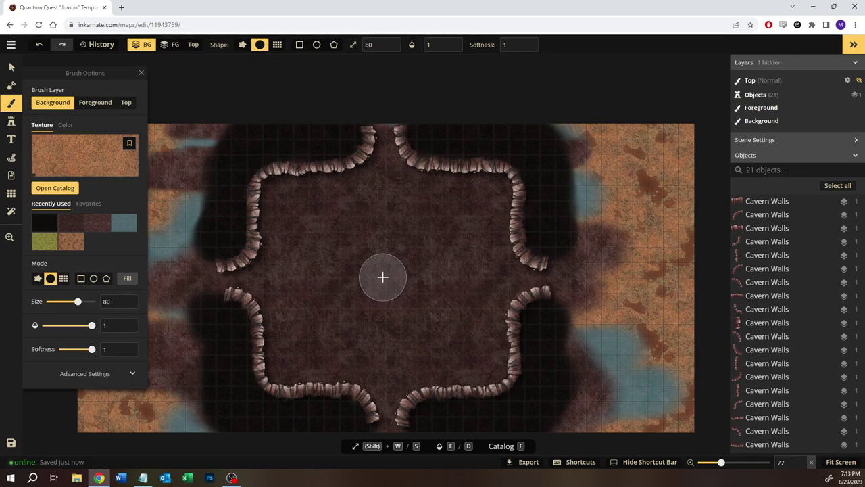
Leave the map editor for the list of saved maps and look over the maps there.
left_click(11, 44)
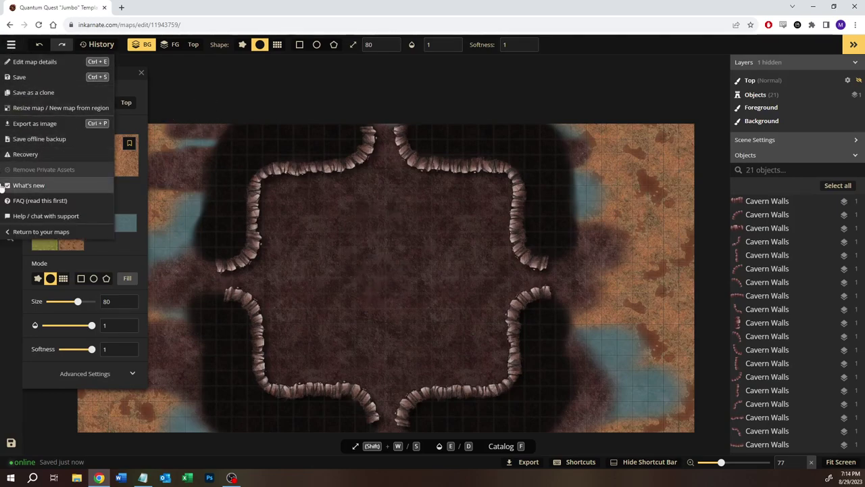
left_click(10, 232)
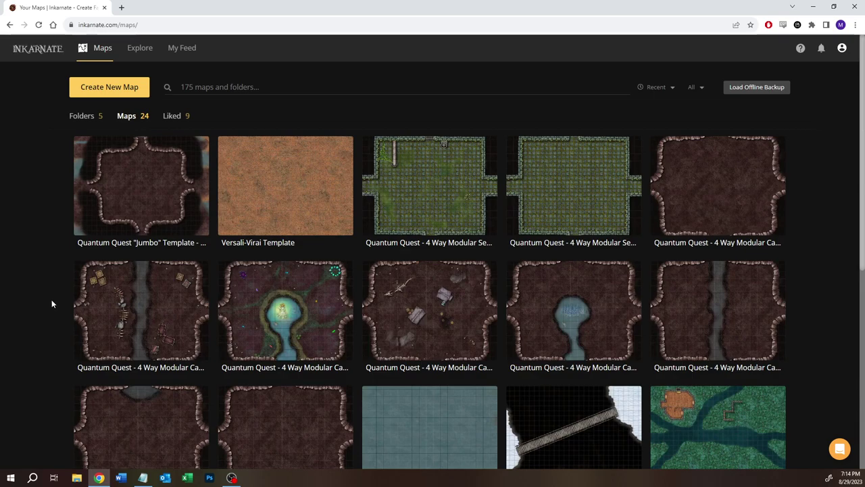
scroll(48, 301, "down", 1)
scroll(47, 301, "up", 1)
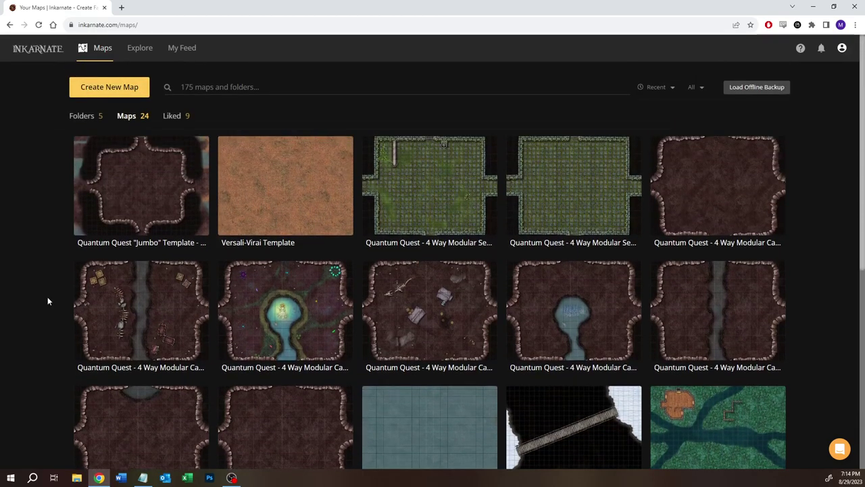
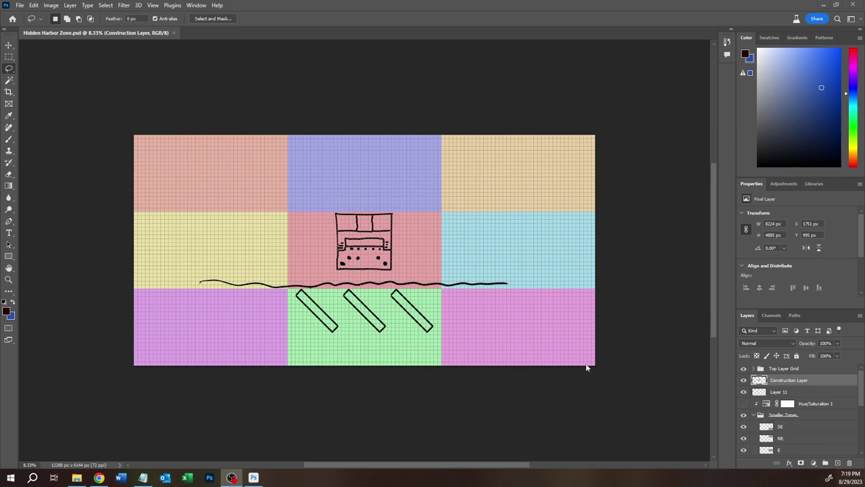
In Photoshop's Hidden Harbor Zone document, activate layer S and select its green zone with the Magic Wand.
scroll(798, 413, "down", 10)
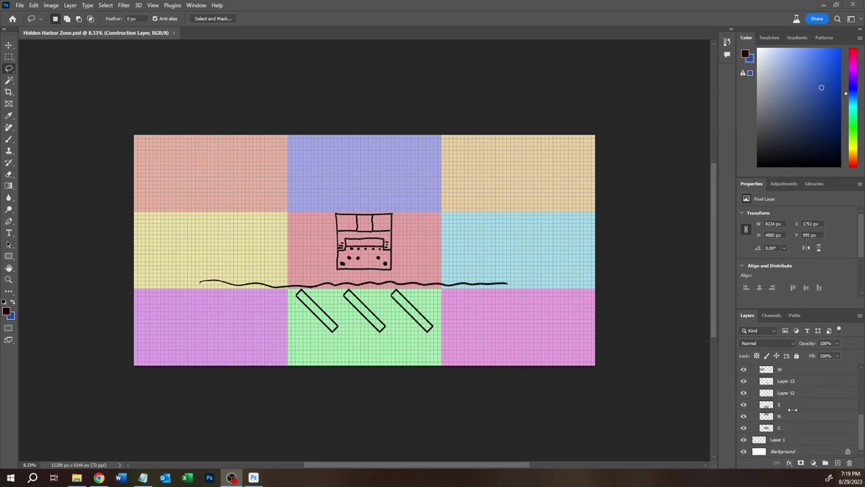
left_click(788, 404)
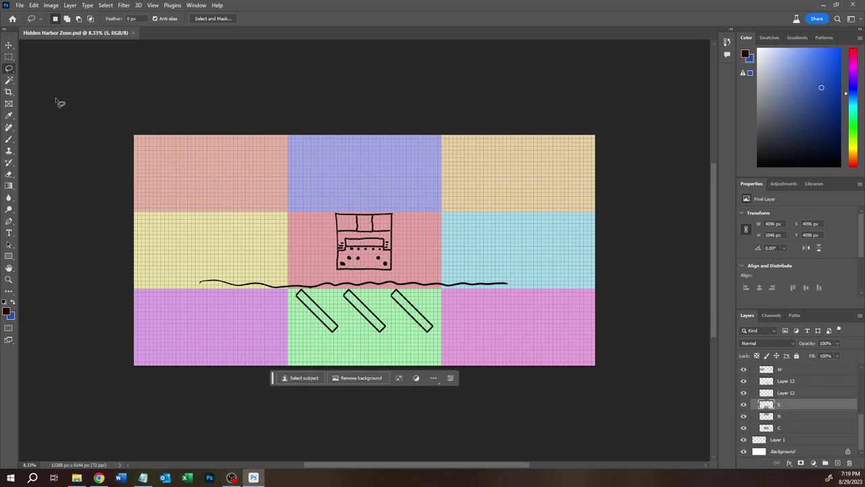
left_click(10, 81)
left_click(307, 329)
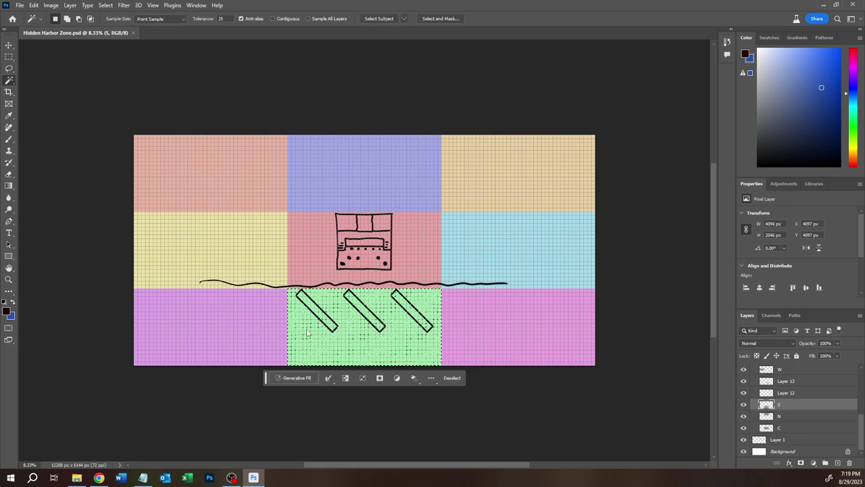
Crop the document to the green south zone with a width-to-height setting of 4 by 2.
left_click(9, 57)
scroll(245, 316, "up", 2)
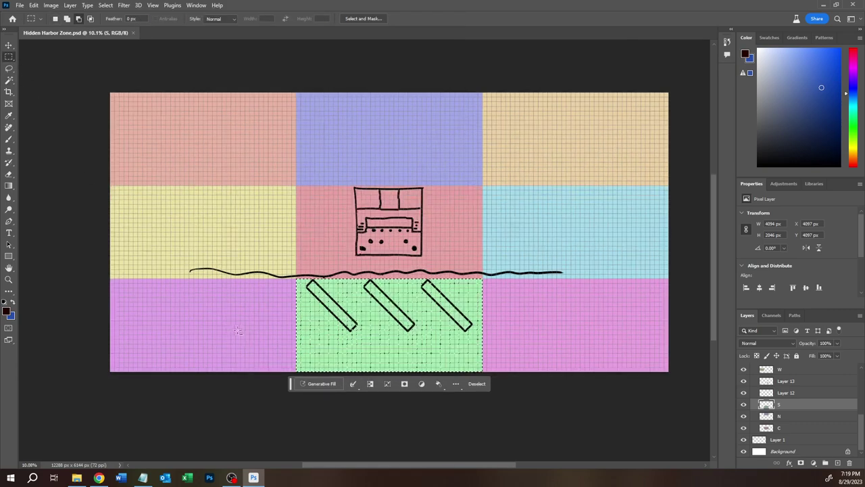
left_click(9, 92)
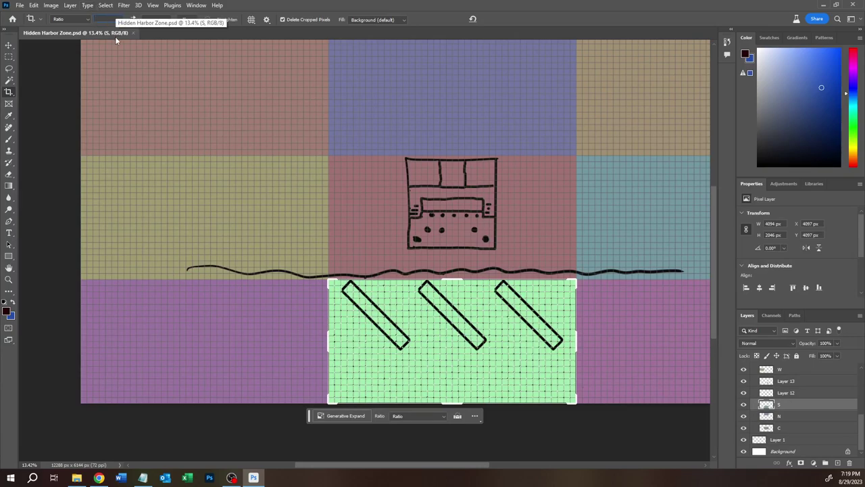
left_click(158, 19)
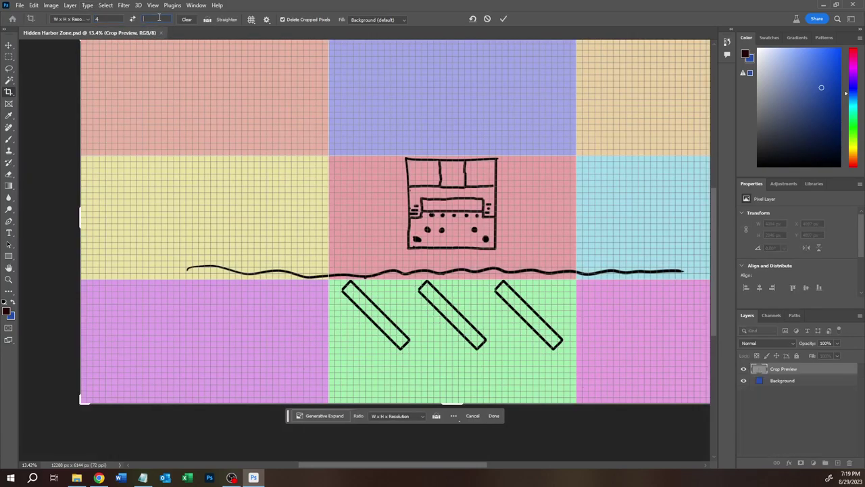
left_click(503, 19)
left_click_drag(323, 280, 573, 410)
left_click_drag(439, 256, 428, 256)
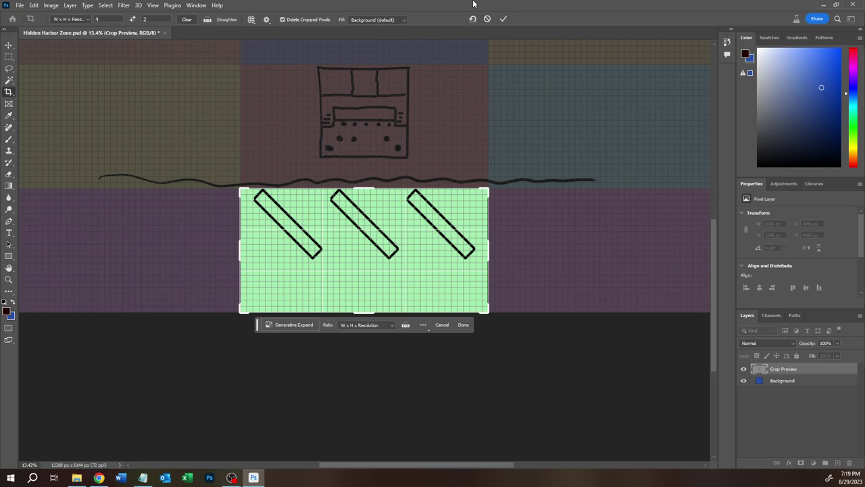
left_click(504, 19)
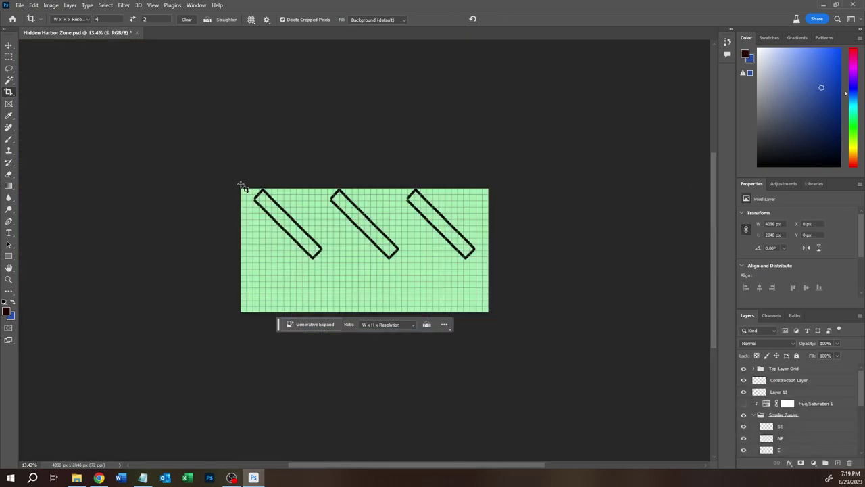
left_click(20, 6)
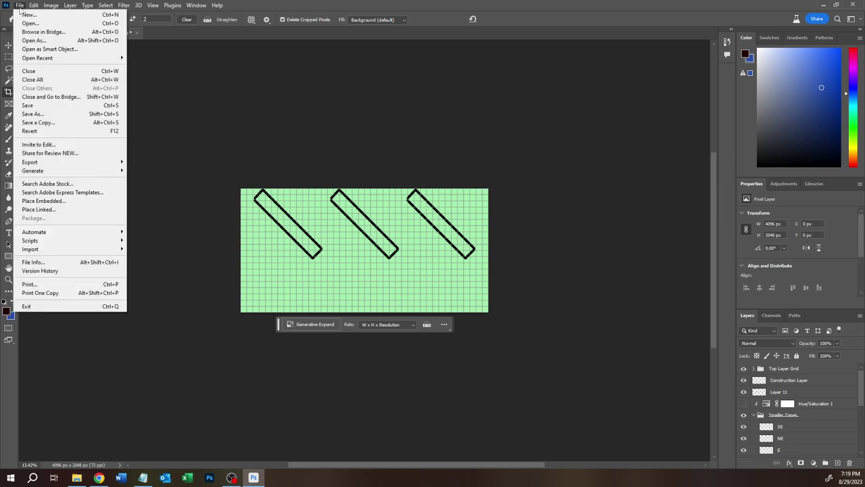
left_click(43, 123)
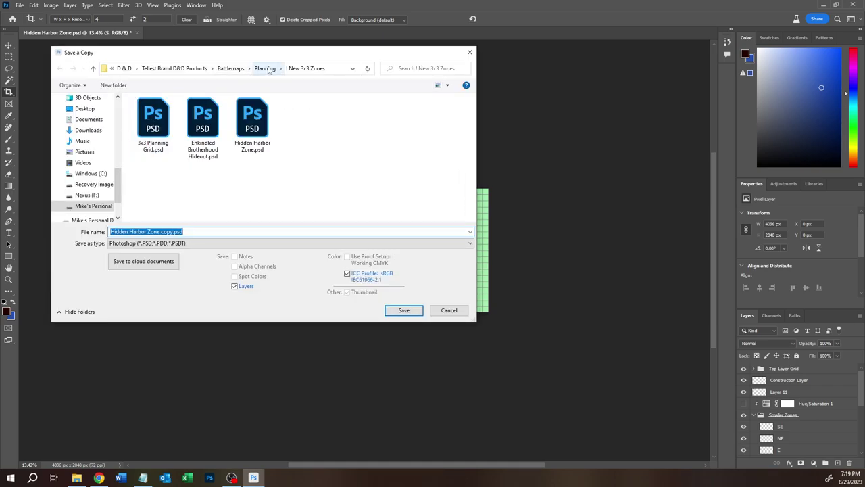
left_click(268, 69)
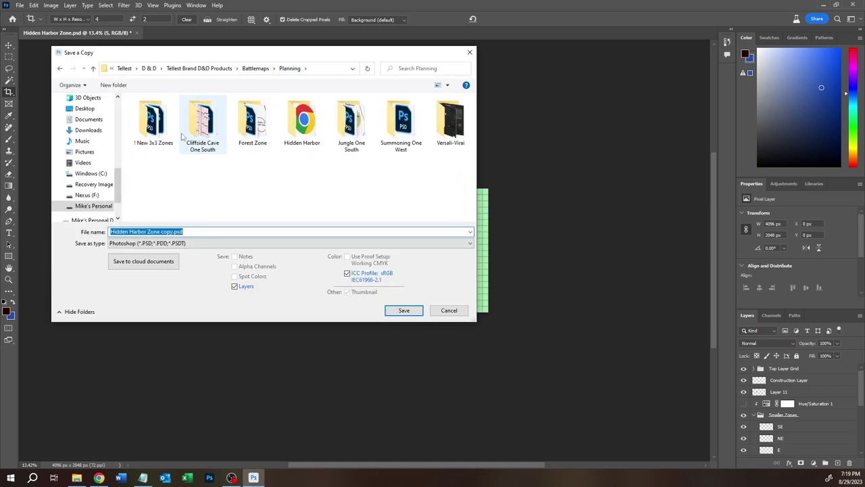
double_click(302, 122)
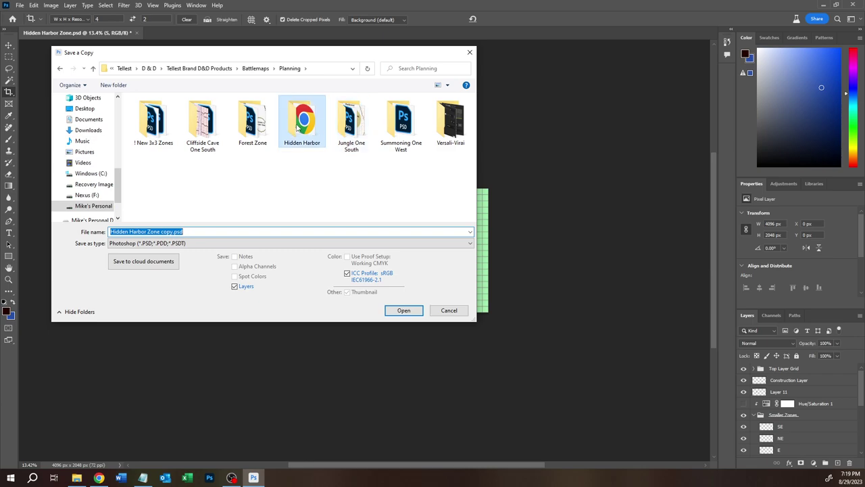
left_click(142, 244)
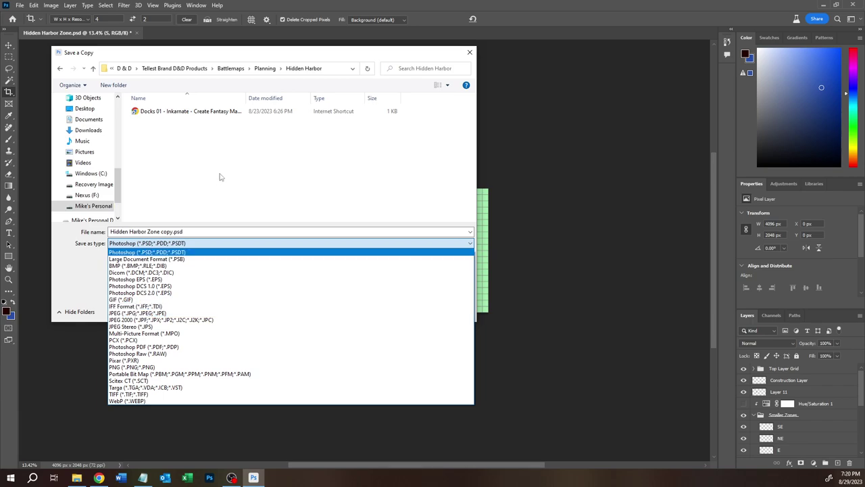
left_click(492, 120)
left_click(441, 314)
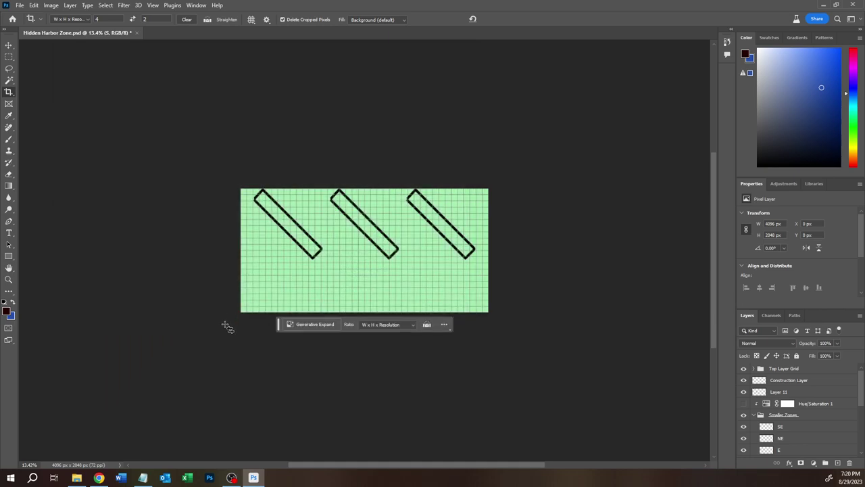
Select the green fill on layer S with the Magic Wand, delete it, and clear the selection.
left_click(8, 80)
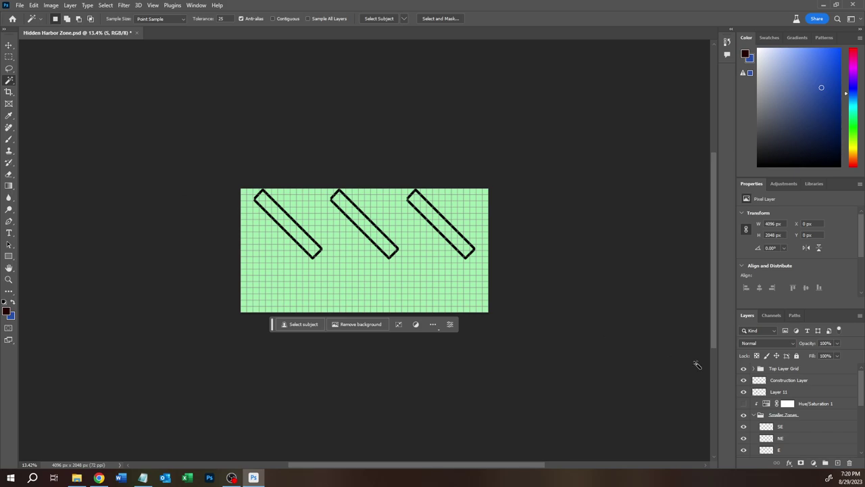
scroll(336, 265, "down", 1)
scroll(816, 452, "down", 2)
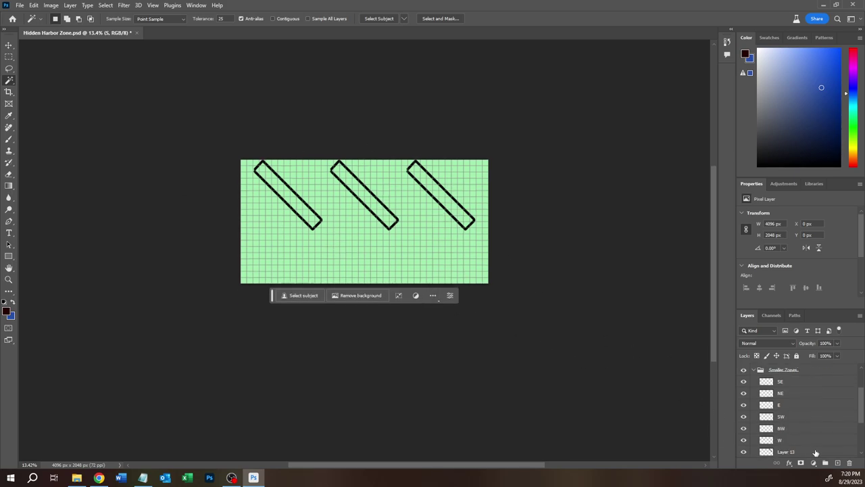
scroll(811, 443, "down", 3)
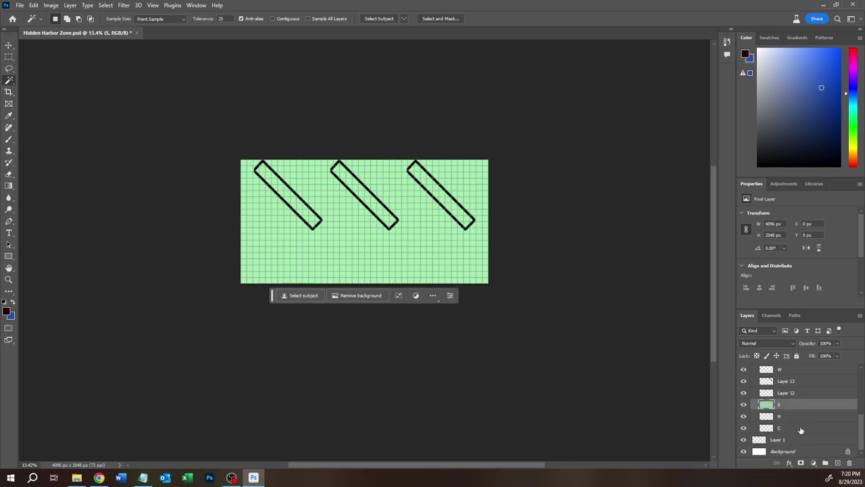
left_click(400, 244)
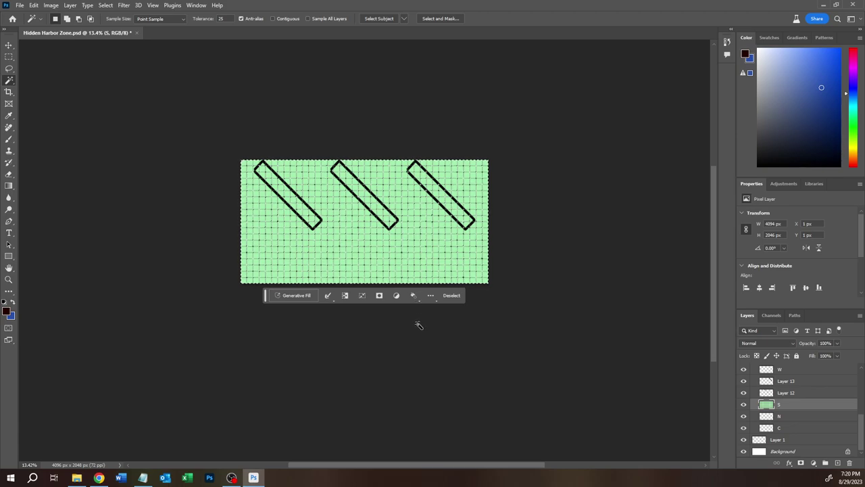
key("Delete")
left_click(9, 57)
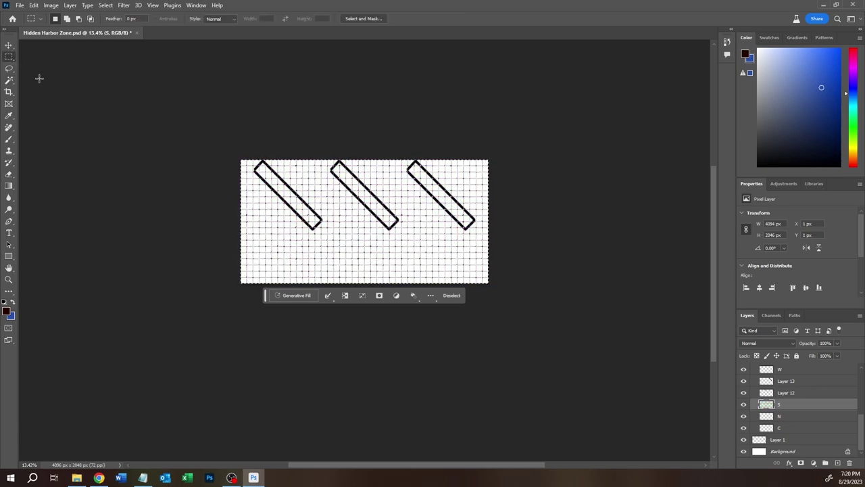
left_click(452, 295)
Hide the white Background layer so only the dock outlines and grid lines show.
scroll(363, 245, "up", 5, "alt")
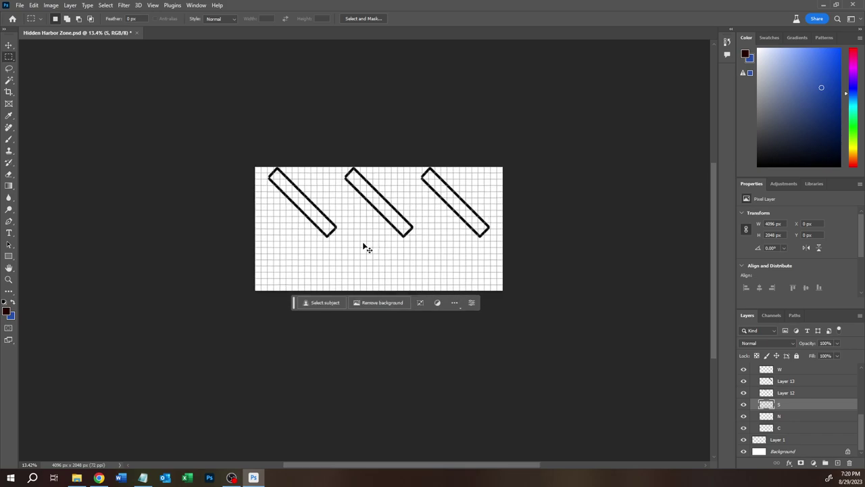
scroll(369, 252, "up", 2)
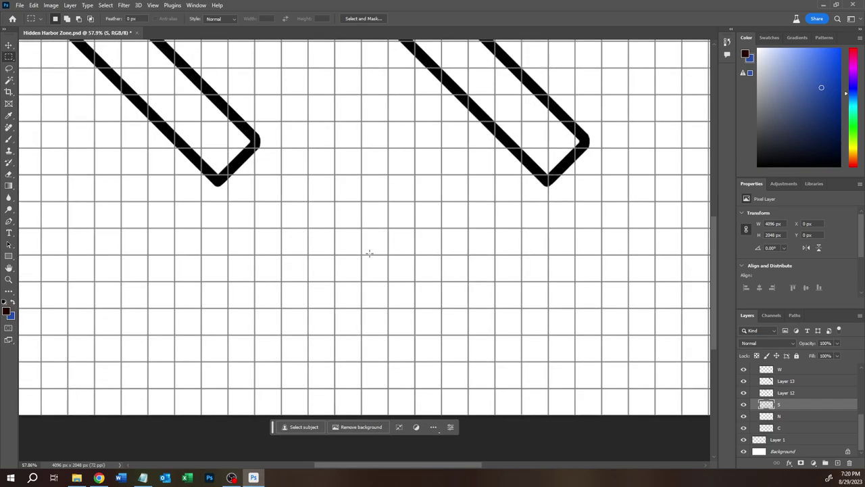
scroll(369, 253, "down", 3)
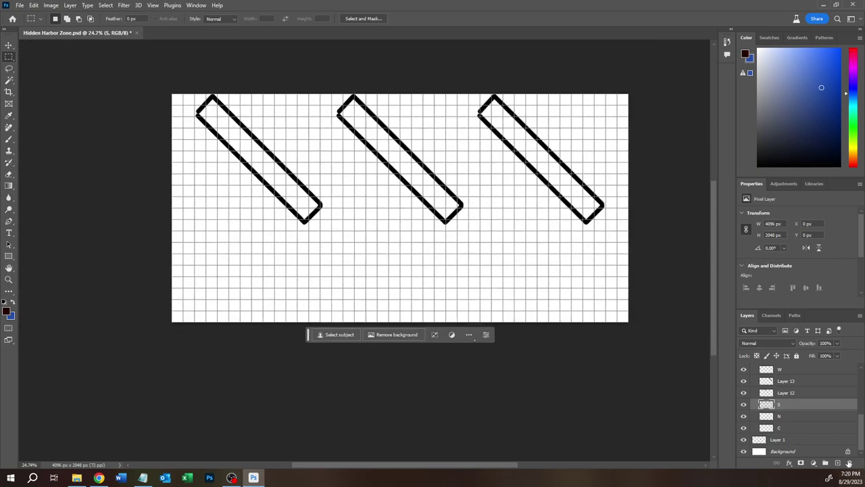
left_click(743, 451)
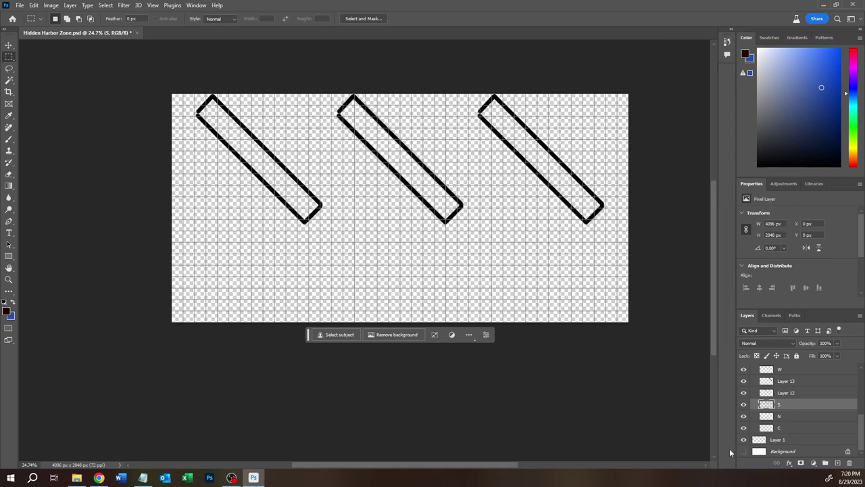
Start saving a copy in the Hidden Harbor folder under Planning, with JPEG as the file format.
left_click(20, 5)
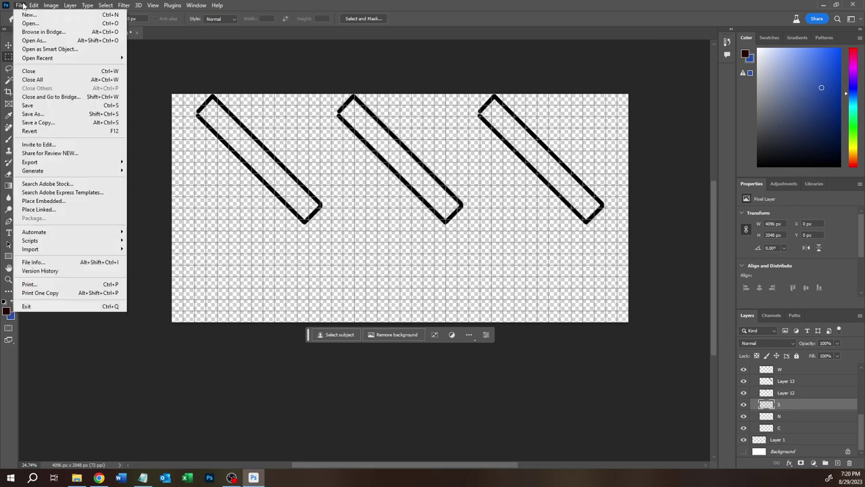
left_click(40, 123)
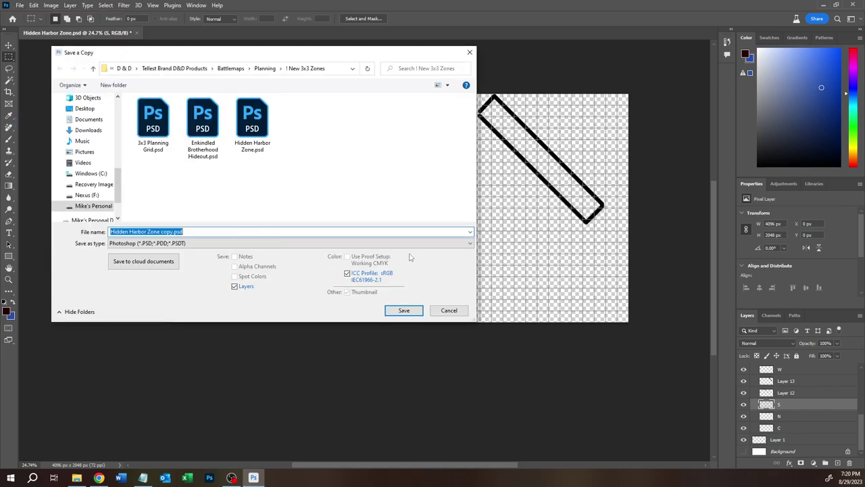
left_click(264, 70)
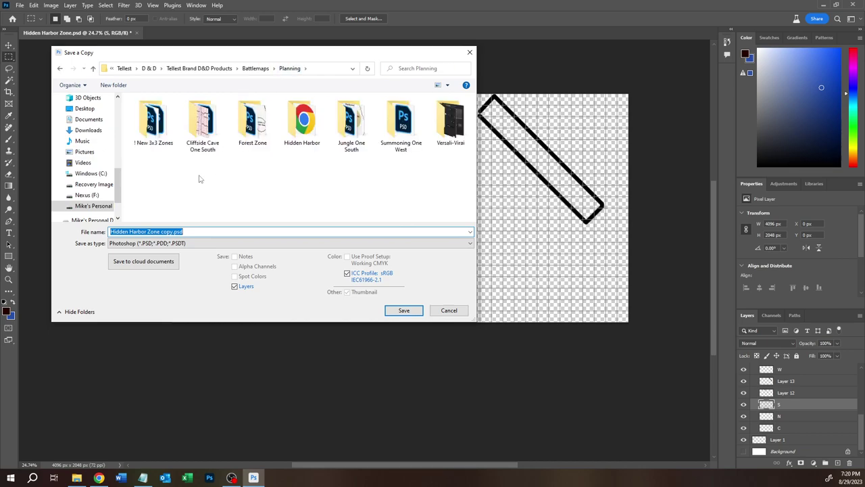
double_click(302, 122)
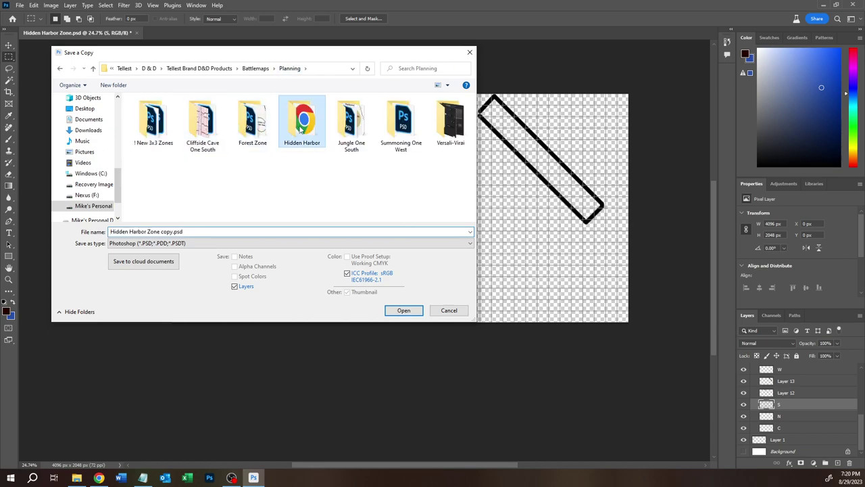
left_click(141, 242)
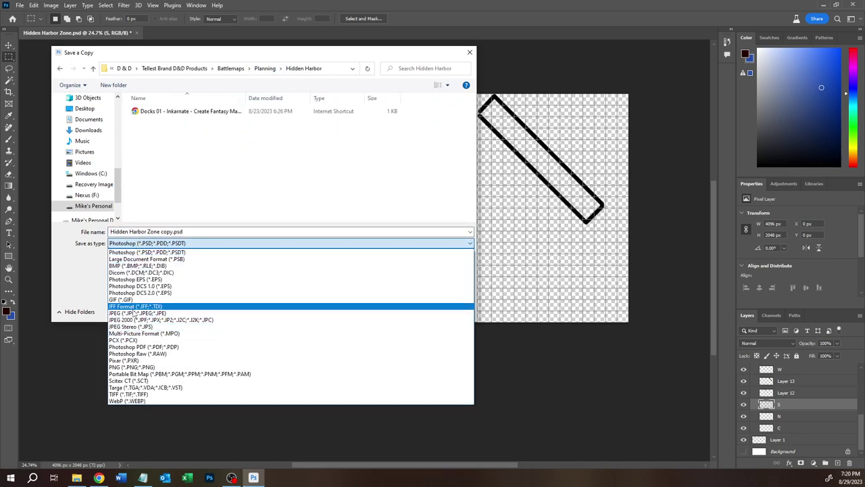
left_click(137, 306)
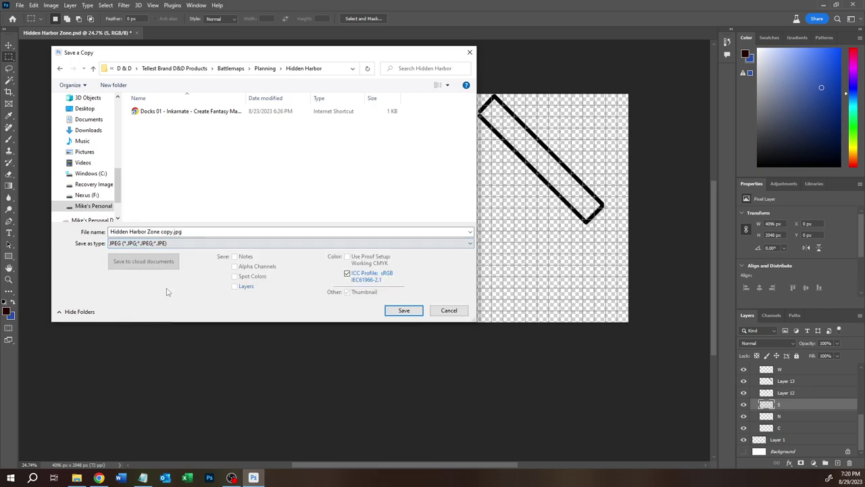
Name the JPEG copy Hidden Harbor Docks 01 and save it at quality 9, Baseline ("Standard").
double_click(148, 231)
double_click(155, 231)
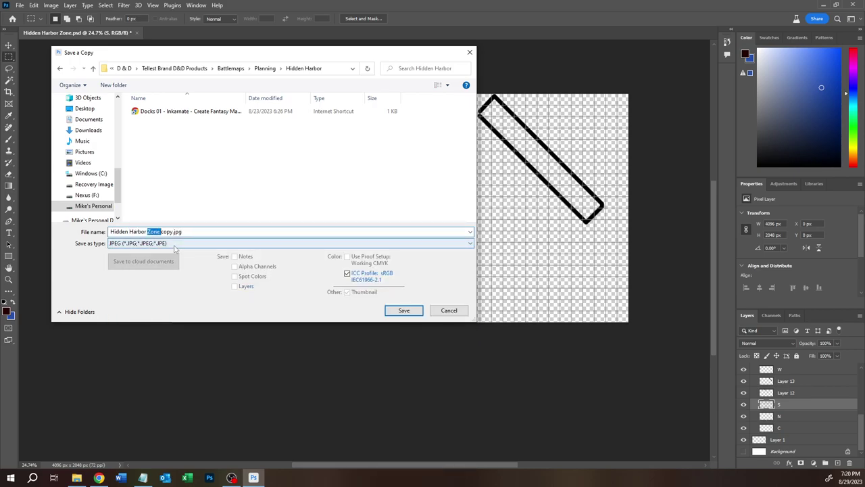
type("Docks")
key("Delete")
key("Delete")
key("Delete")
type("01")
key("Return")
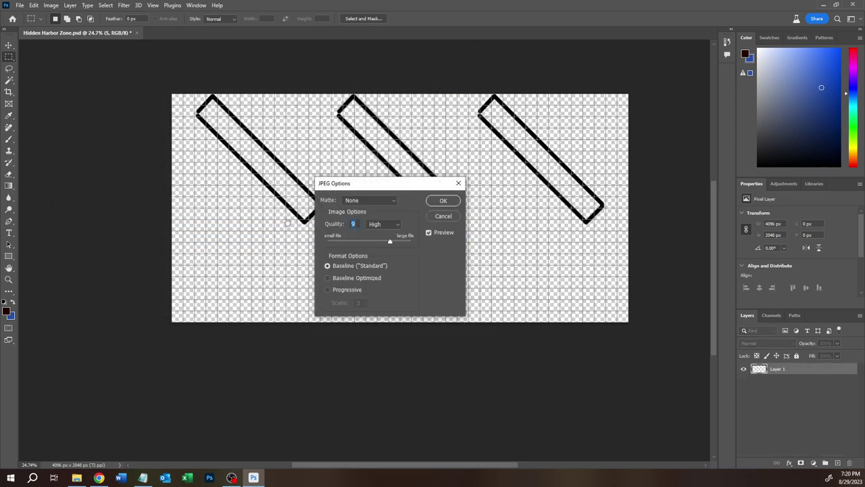
key("Return")
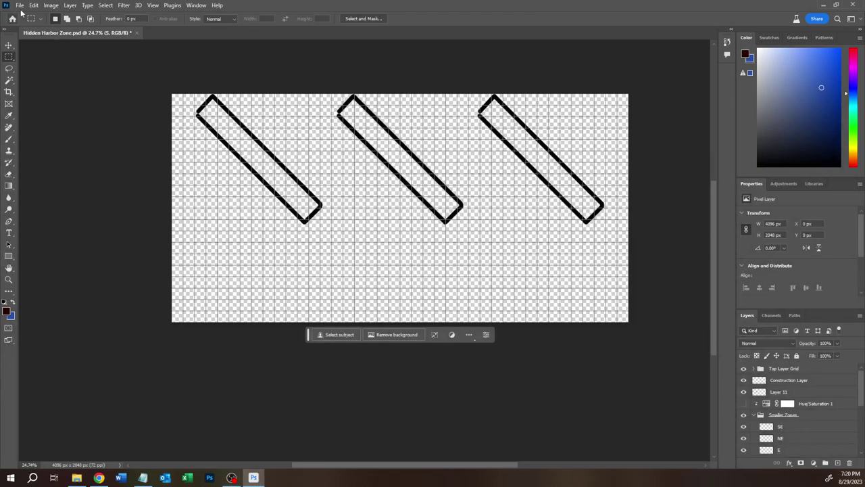
Start saving another copy in the Hidden Harbor folder under Planning, with PNG as the file format.
left_click(21, 5)
left_click(38, 122)
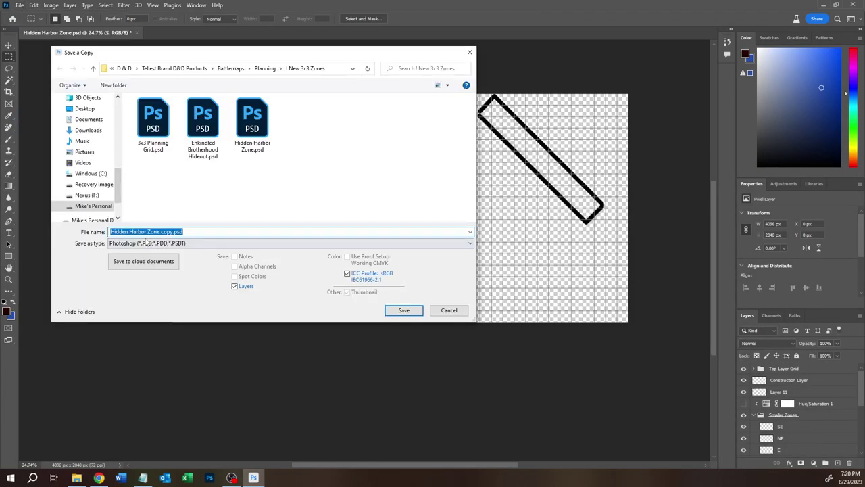
left_click(265, 69)
left_click(299, 125)
key("Return")
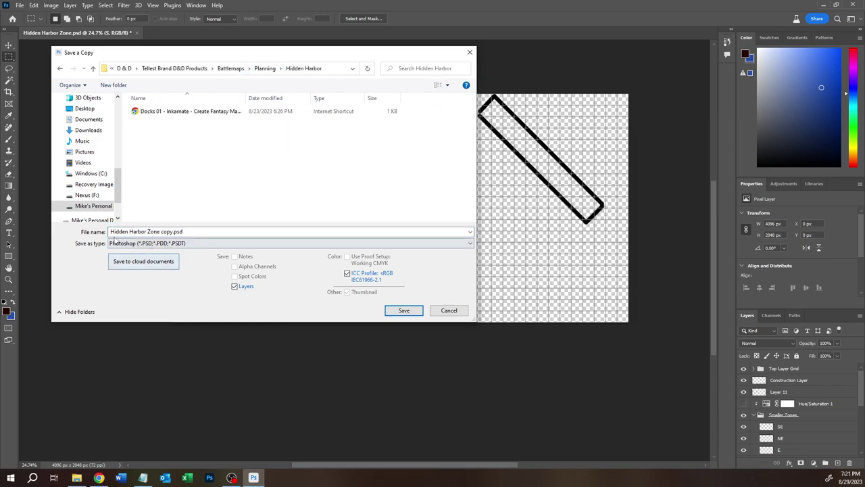
left_click(136, 243)
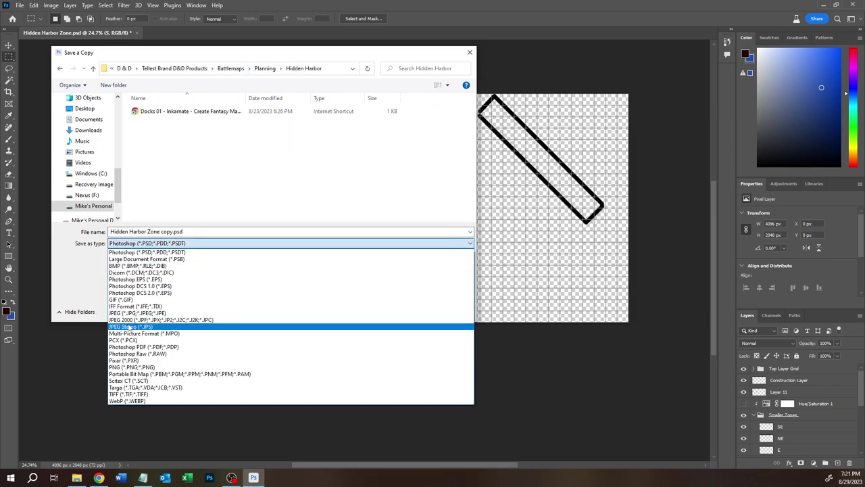
left_click(152, 367)
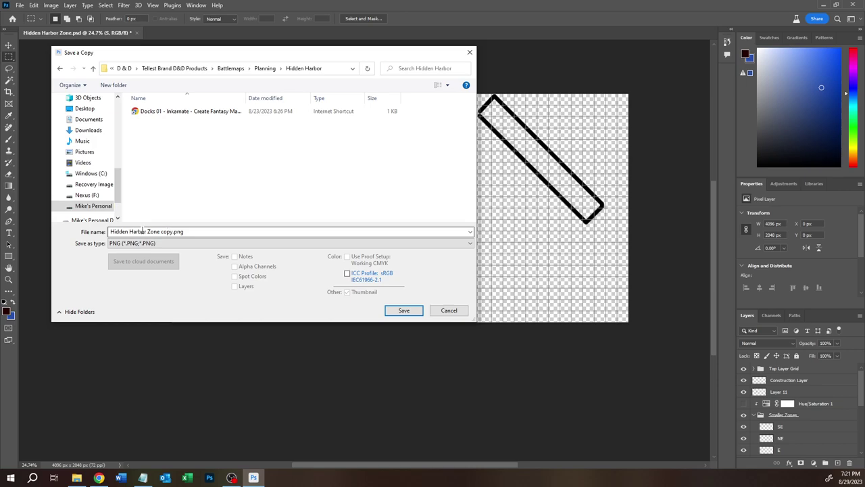
Name the PNG copy Hidden Harbor Docks 01 and save it with the Large file size (Fastest saving) option.
left_click_drag(147, 231, 174, 231)
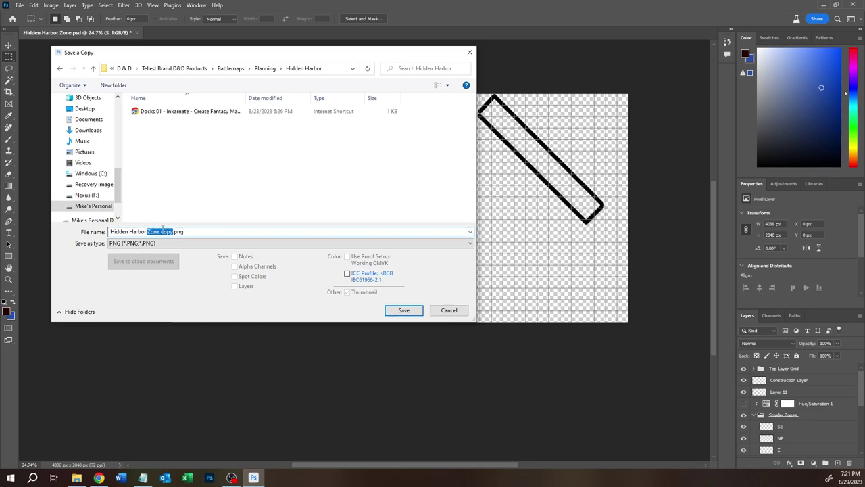
type("Docks 01")
key("Return")
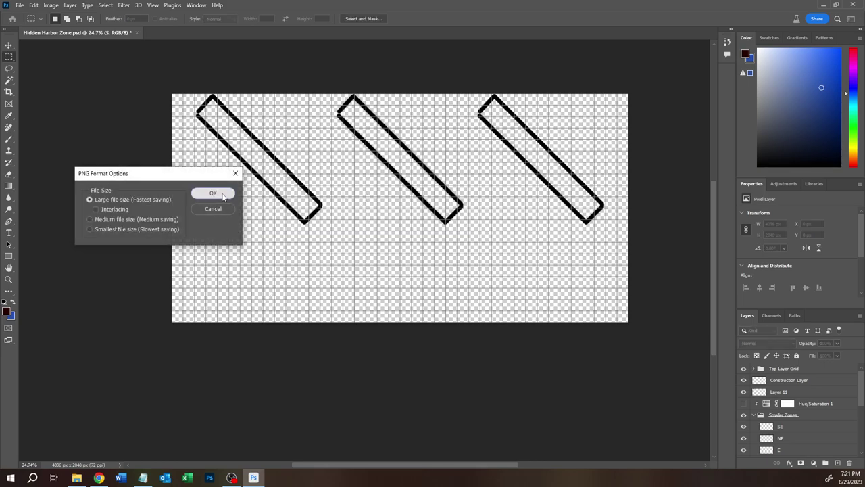
left_click(213, 193)
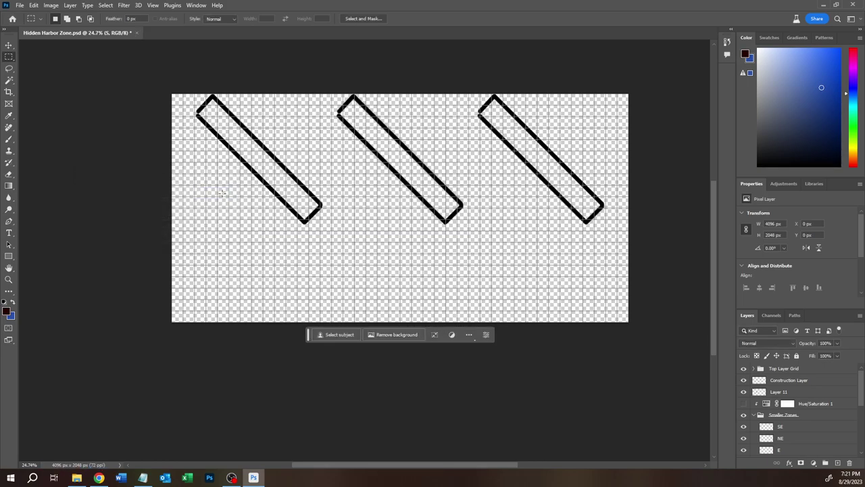
Switch to Inkarnate in Chrome and look through the saved maps for a suitable base map to copy.
left_click(99, 478)
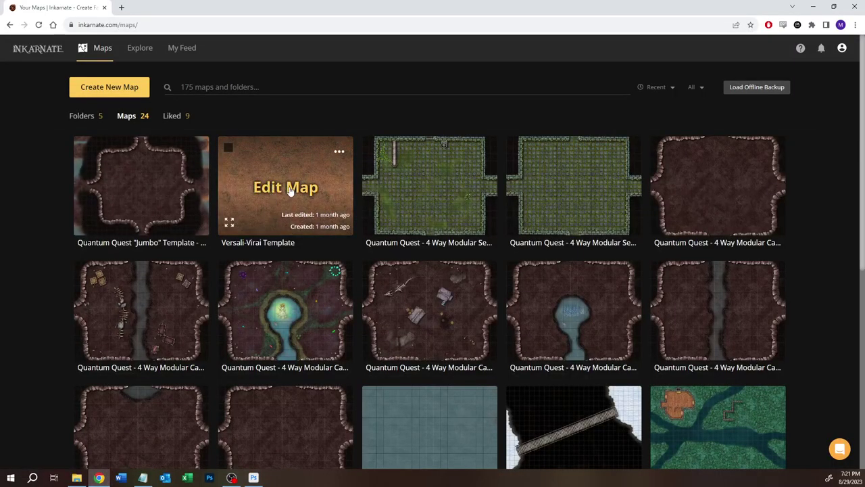
left_click(338, 152)
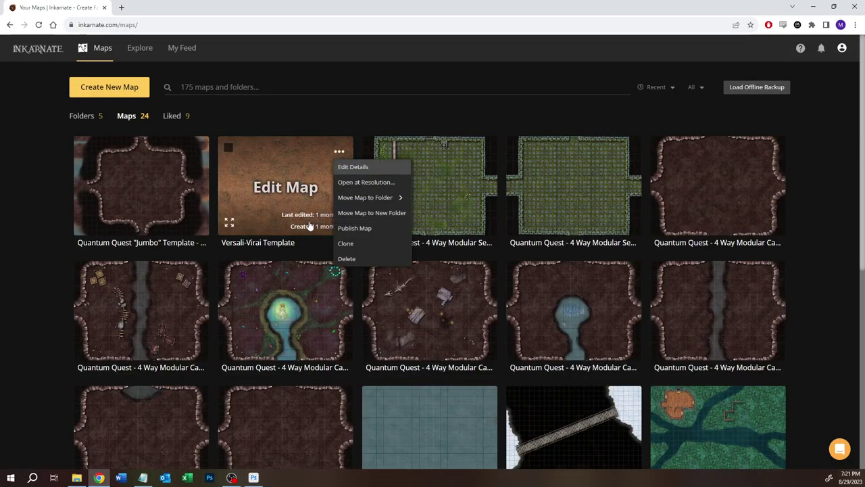
left_click(13, 236)
scroll(331, 200, "down", 3)
scroll(330, 203, "down", 2)
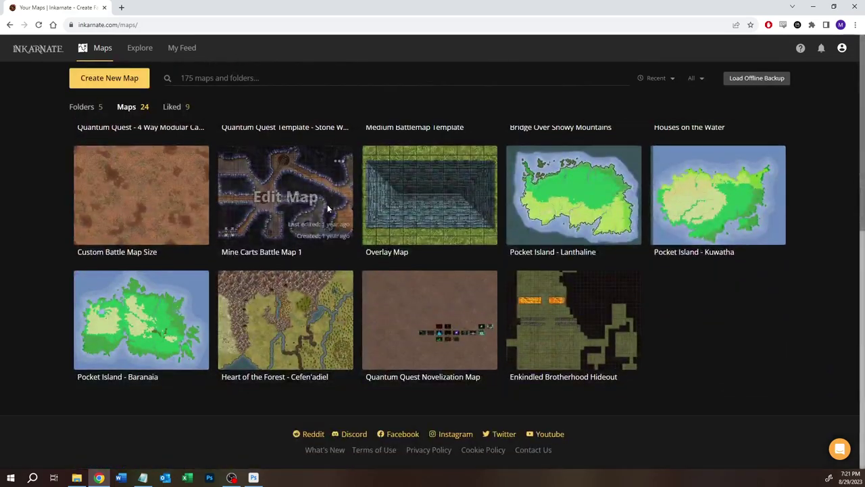
scroll(329, 211, "up", 2)
left_click(195, 252)
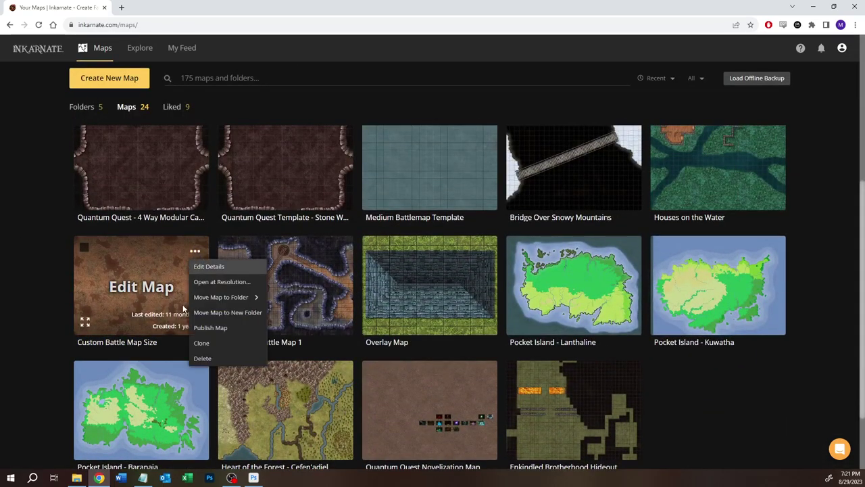
left_click(63, 235)
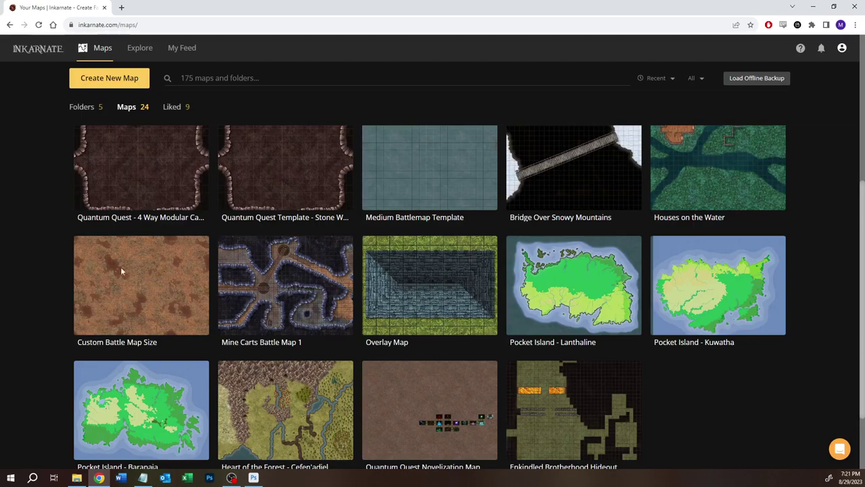
Clone the Custom Battle Map Size map under the name Hidden Harbor Docks.
left_click(198, 253)
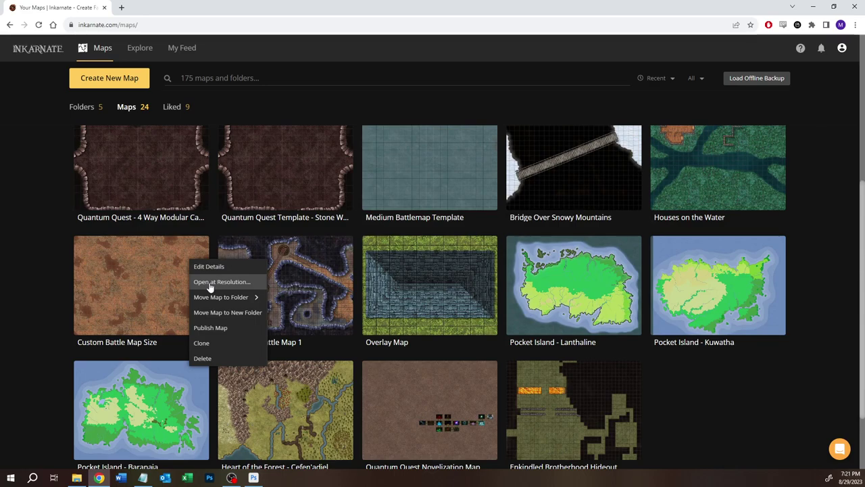
left_click(210, 342)
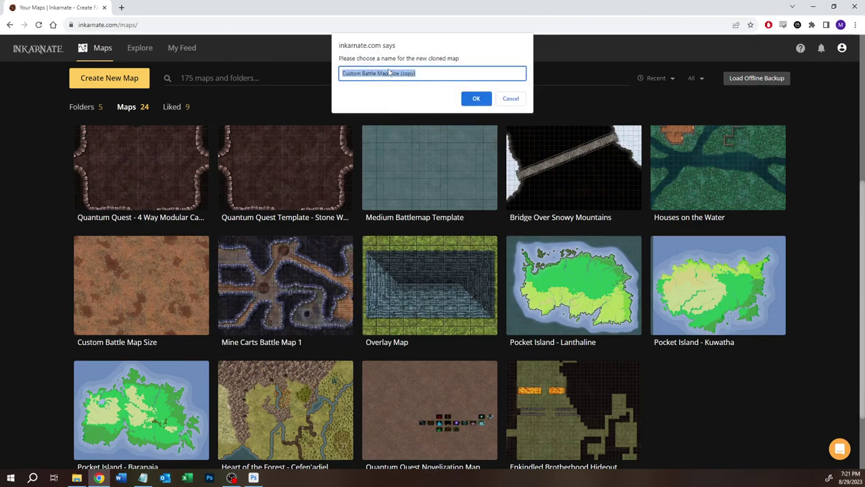
type("Hidden H")
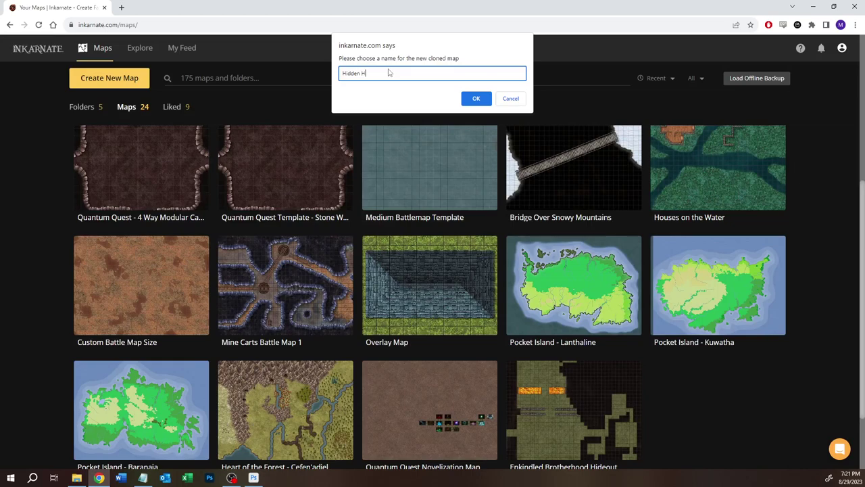
type("arbor Doc")
key("Return")
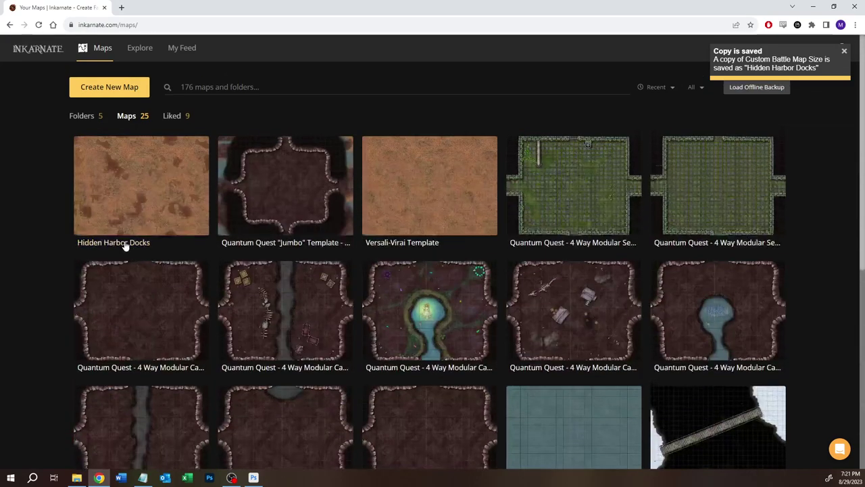
Open the Hidden Harbor Docks map for editing, paint a test patch with the Mask tool and undo it.
left_click(165, 194)
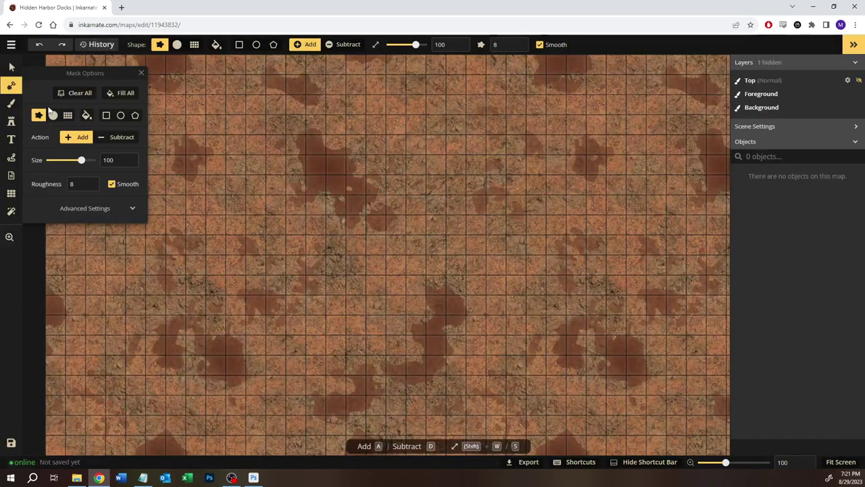
mouse_move(346, 155)
left_mouse_down()
mouse_move(352, 151)
mouse_move(365, 203)
mouse_move(404, 172)
left_mouse_up()
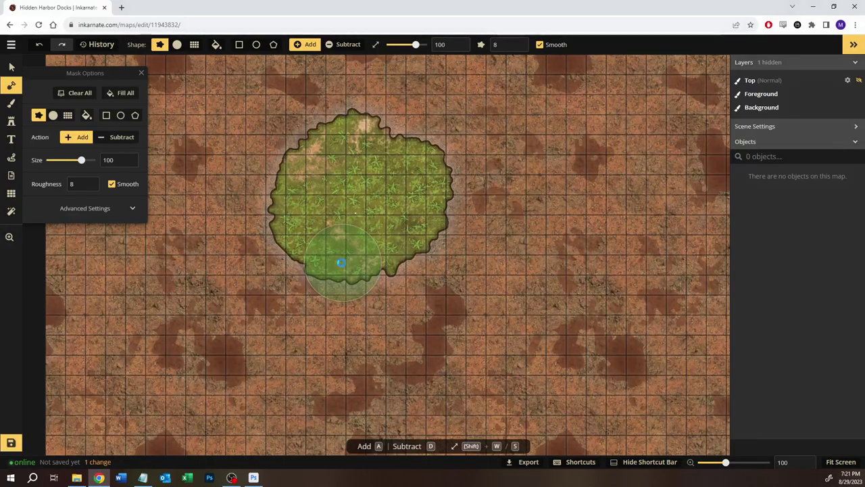
key("ctrl+z")
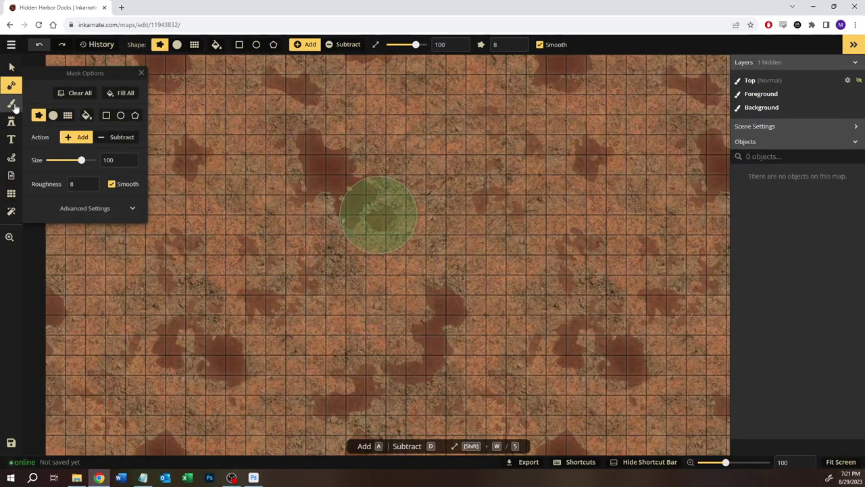
Set the Brush texture for the background to the cyan Water texture from the Fantasy Battlemaps 2.0 Core pack.
left_click(12, 104)
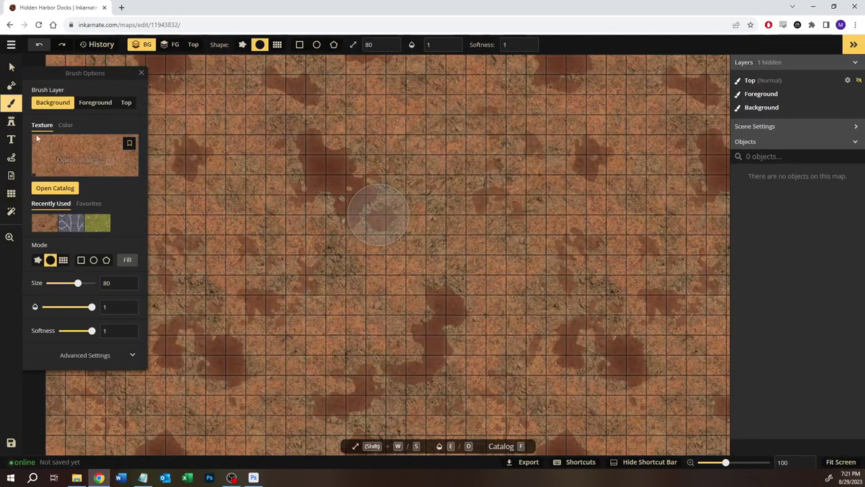
left_click(55, 188)
mouse_move(168, 244)
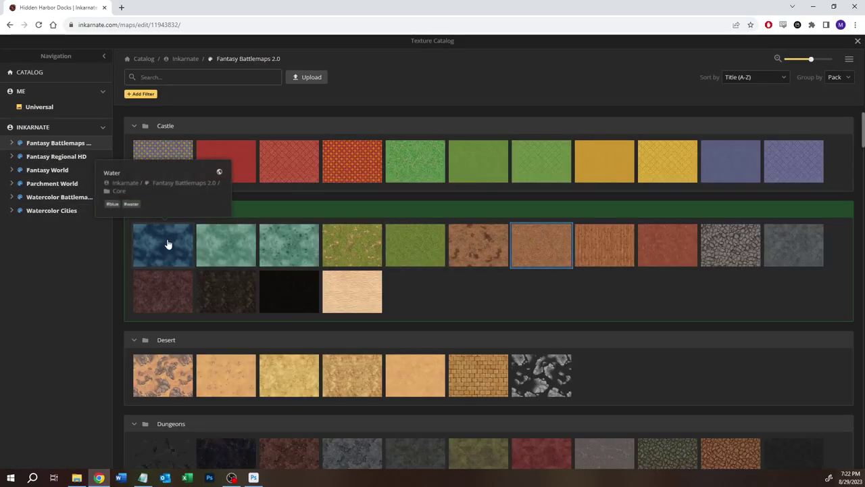
mouse_move(276, 249)
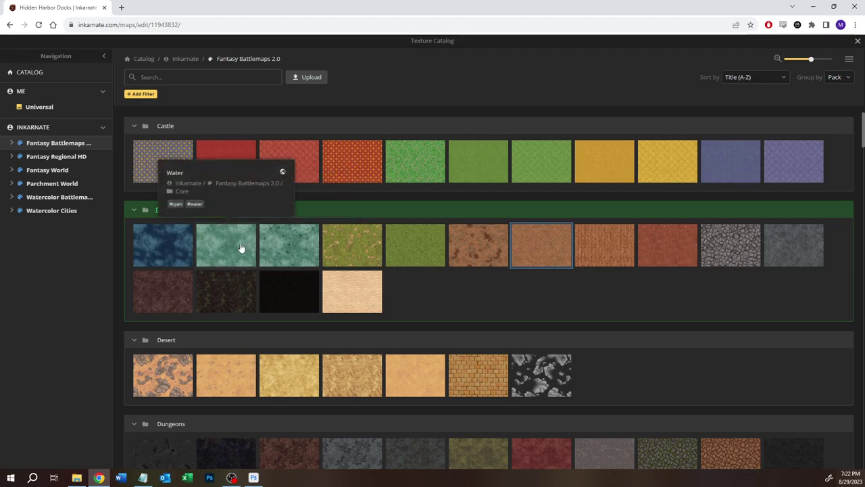
left_click(241, 249)
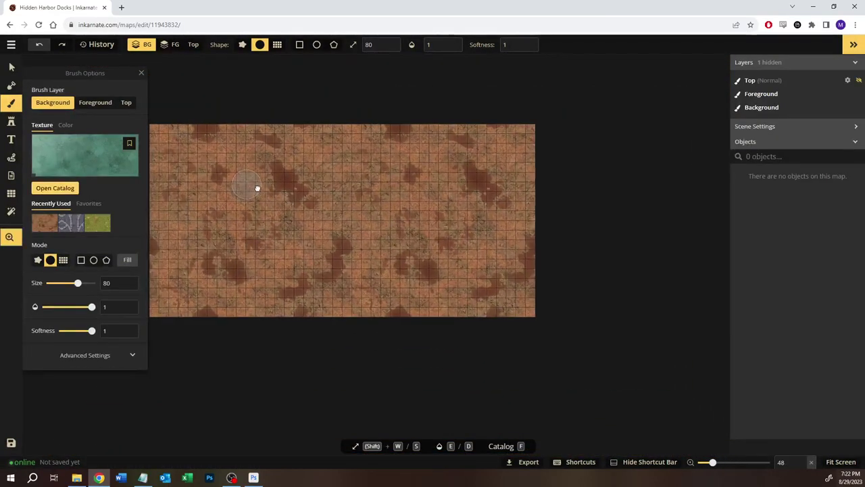
Paint the Water texture over the whole map background, raising the round brush's size to 200 for the broader strokes.
mouse_move(226, 134)
left_mouse_down()
mouse_move(577, 135)
mouse_move(259, 147)
mouse_move(297, 143)
left_mouse_up()
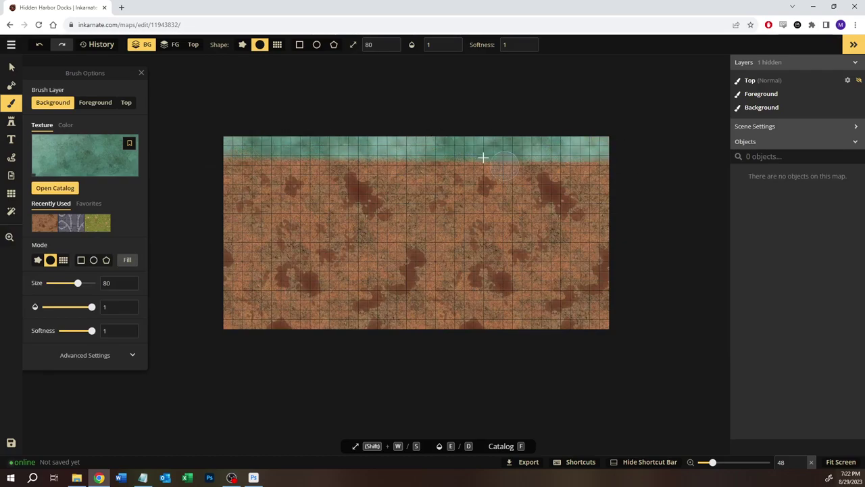
mouse_move(483, 158)
left_mouse_down()
mouse_move(317, 149)
mouse_move(181, 182)
mouse_move(320, 196)
mouse_move(399, 169)
left_mouse_up()
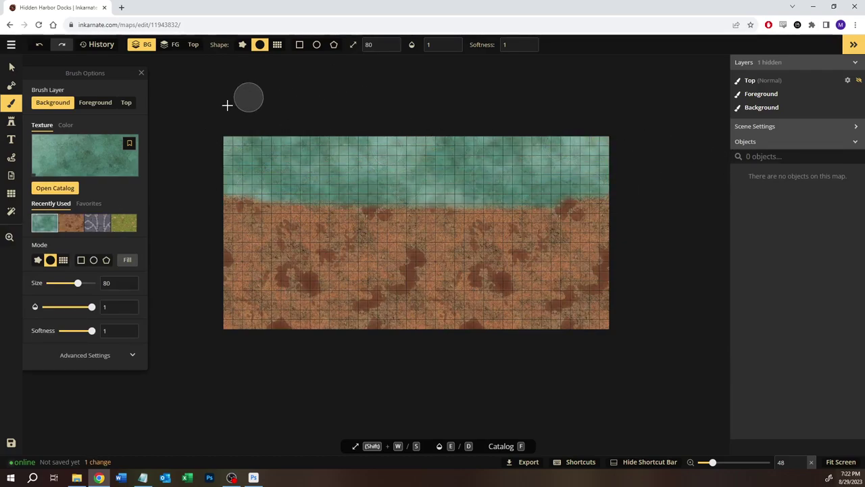
key("w")
key("w")
key("w")
key("w")
key("w")
key("w")
mouse_move(202, 172)
left_mouse_down()
mouse_move(583, 179)
mouse_move(625, 207)
mouse_move(625, 217)
mouse_move(493, 201)
mouse_move(543, 208)
left_mouse_up()
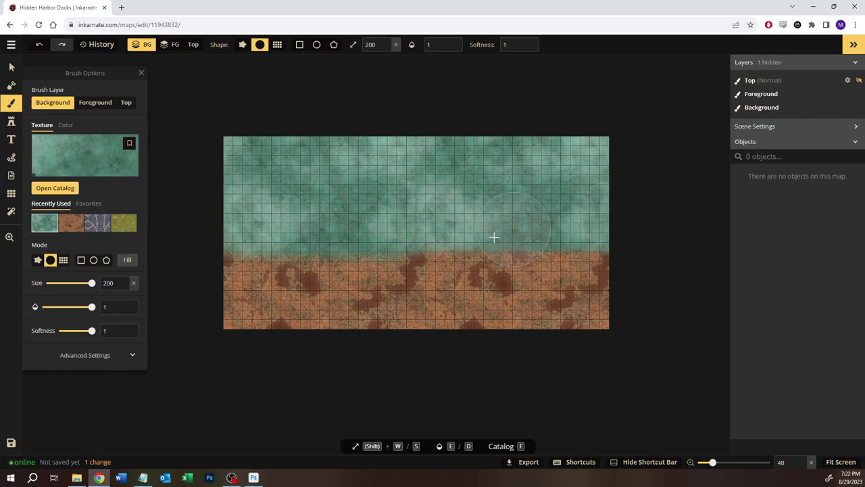
mouse_move(495, 237)
left_mouse_down()
mouse_move(443, 254)
mouse_move(443, 264)
mouse_move(581, 276)
mouse_move(346, 263)
mouse_move(206, 296)
mouse_move(290, 322)
mouse_move(216, 340)
left_mouse_up()
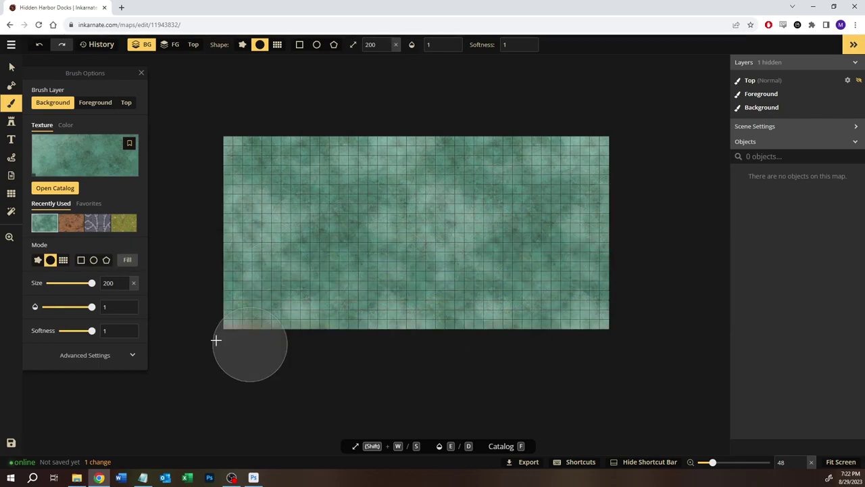